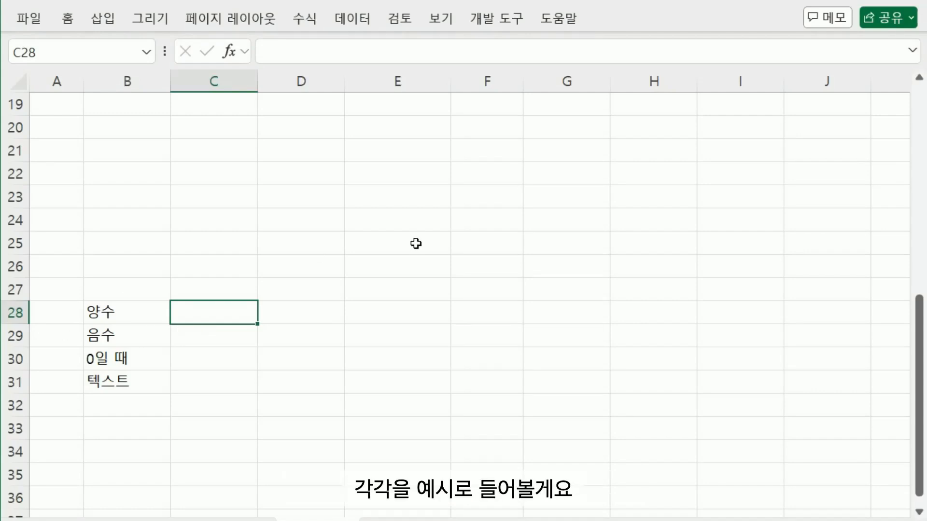
# Step: Enter the sample values 5, -5, 0 and 엑셀 in cells C28 to C31
pyautogui.write('5')
pyautogui.press('Return')
pyautogui.write('-5')
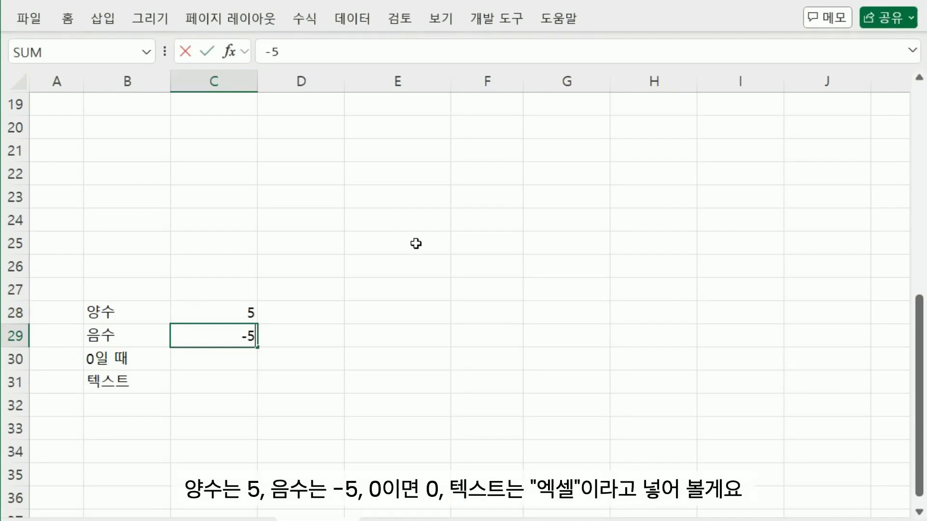
pyautogui.press('Return')
pyautogui.write('0')
pyautogui.press('Return')
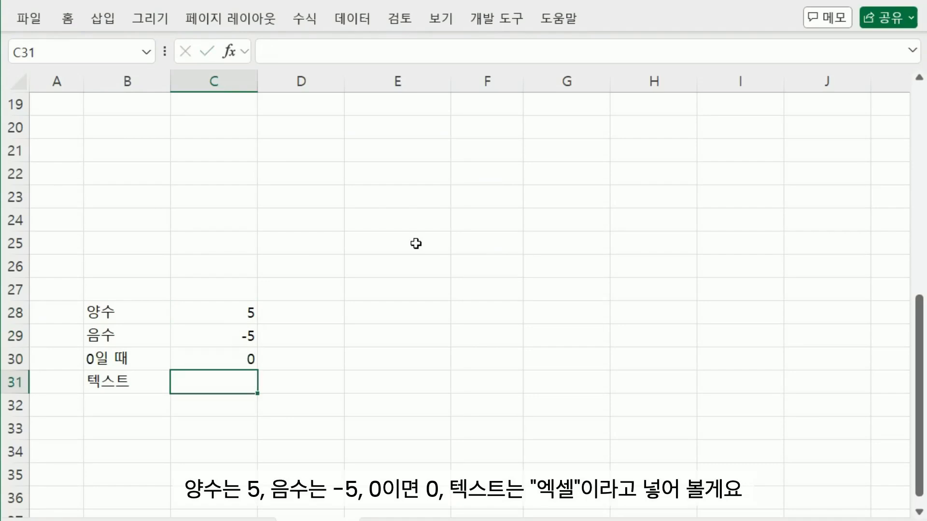
pyautogui.write('엑셀')
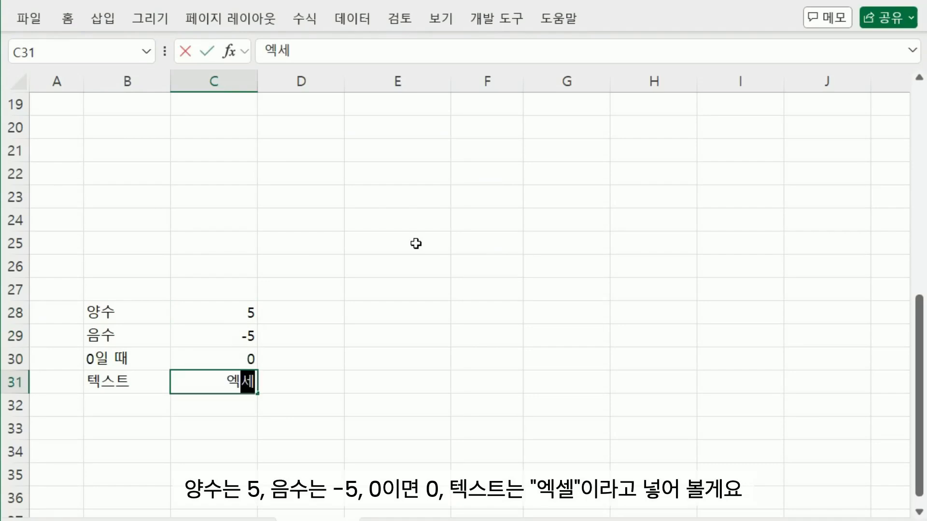
pyautogui.press('Return')
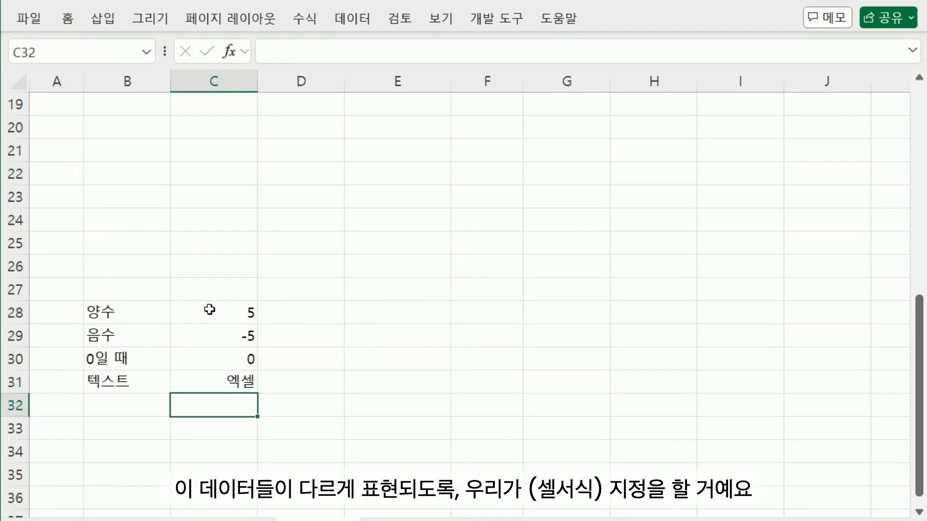
pyautogui.moveTo(206, 311); pyautogui.dragTo(204, 382)
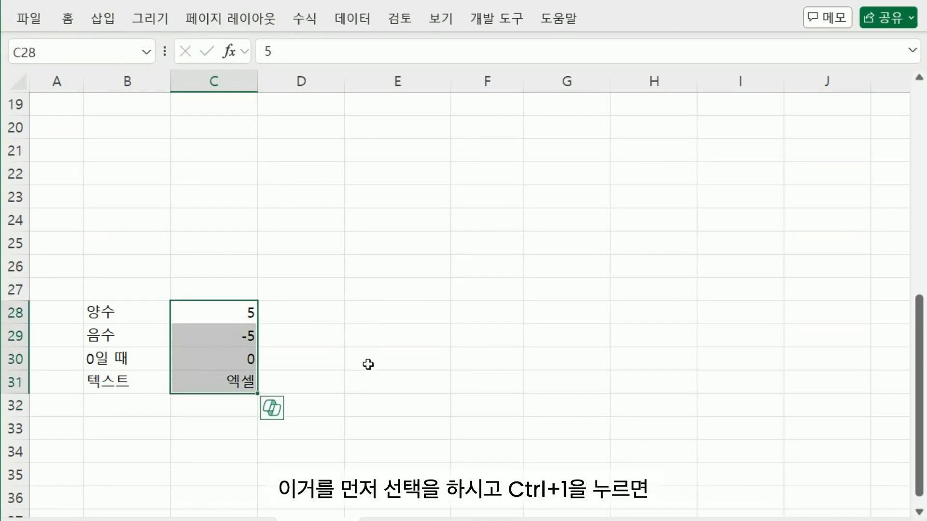
pyautogui.hotkey('ctrl', '1')
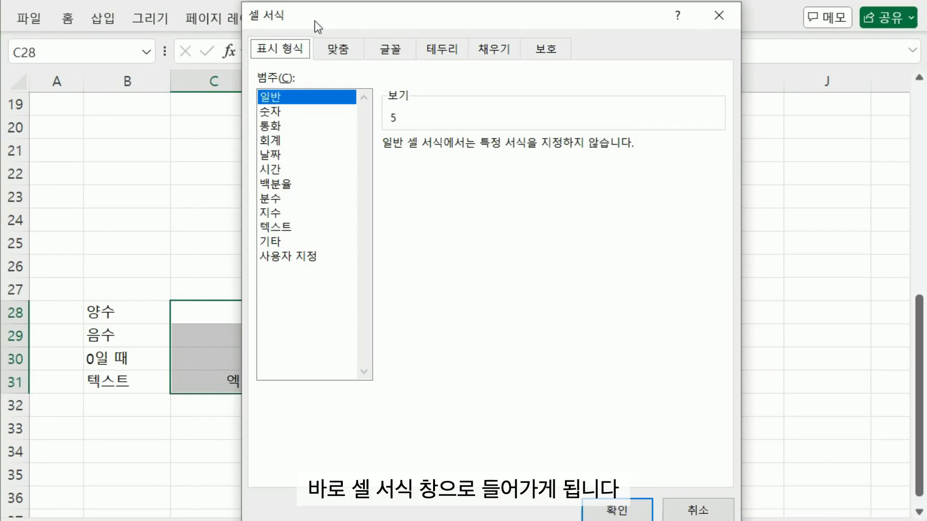
pyautogui.click(291, 255)
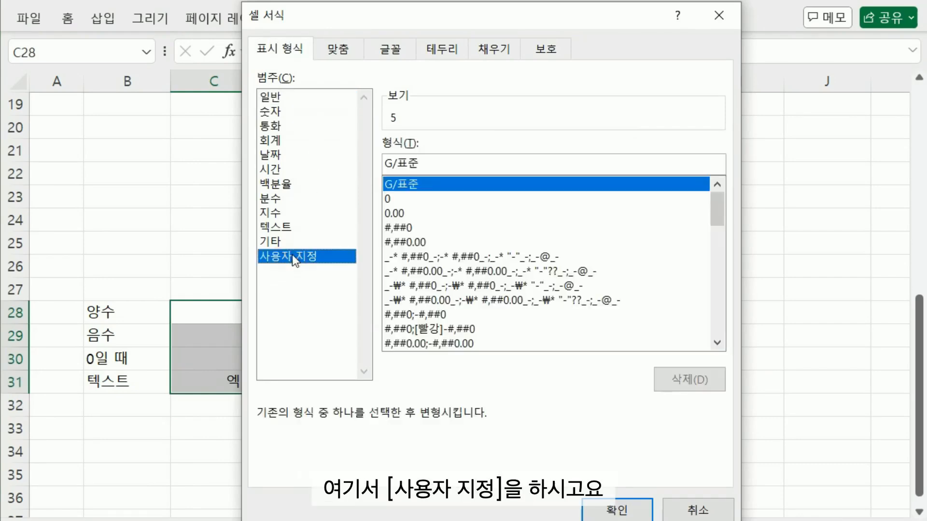
pyautogui.moveTo(392, 15); pyautogui.dragTo(448, 16)
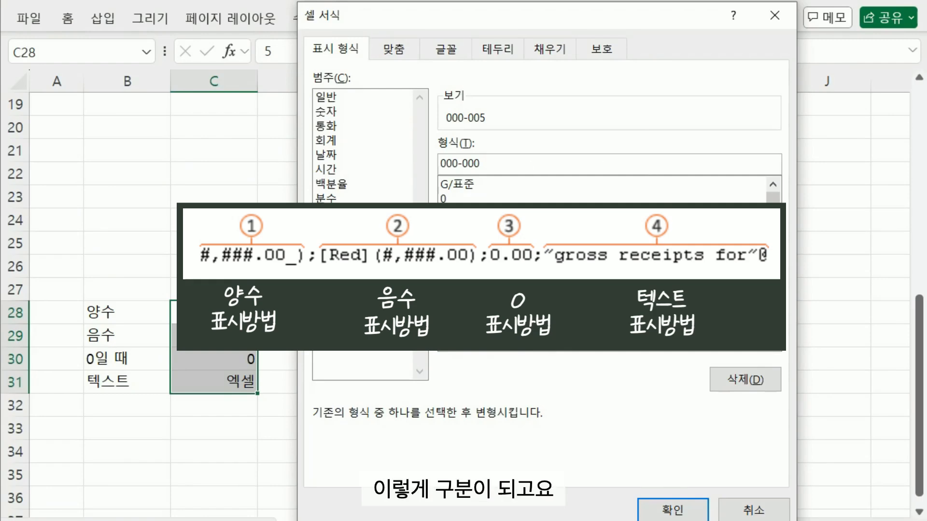
pyautogui.moveTo(524, 169); pyautogui.dragTo(392, 143)
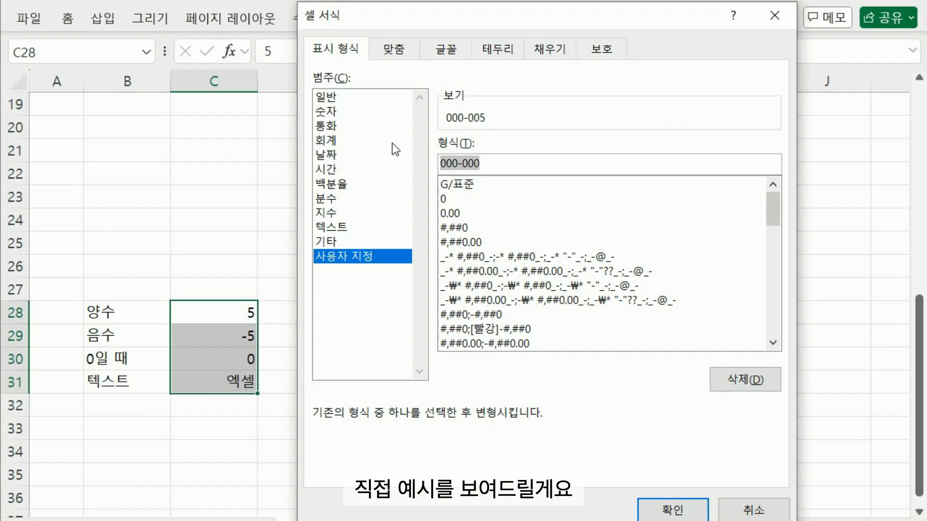
pyautogui.click(755, 509)
# Step: Insert the ▲ symbol from the HY견고딕 font into cell D26
pyautogui.click(296, 270)
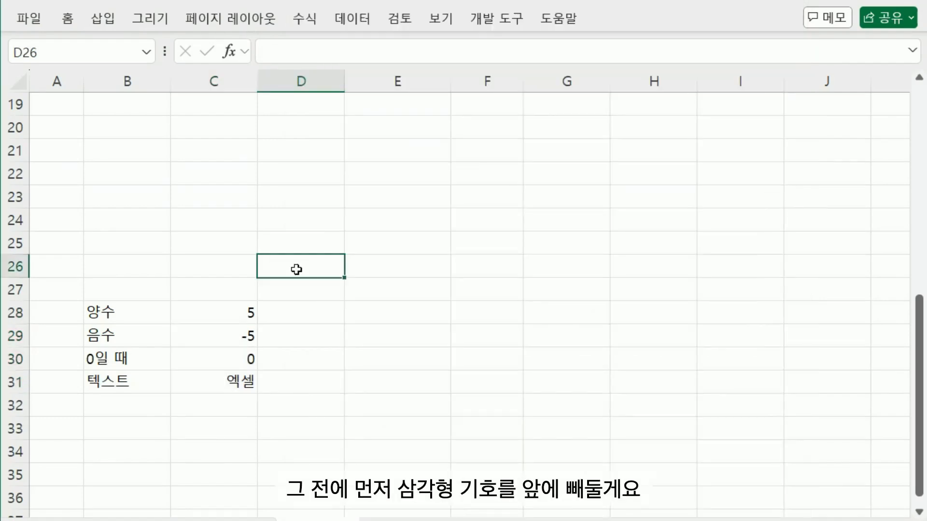
pyautogui.click(111, 22)
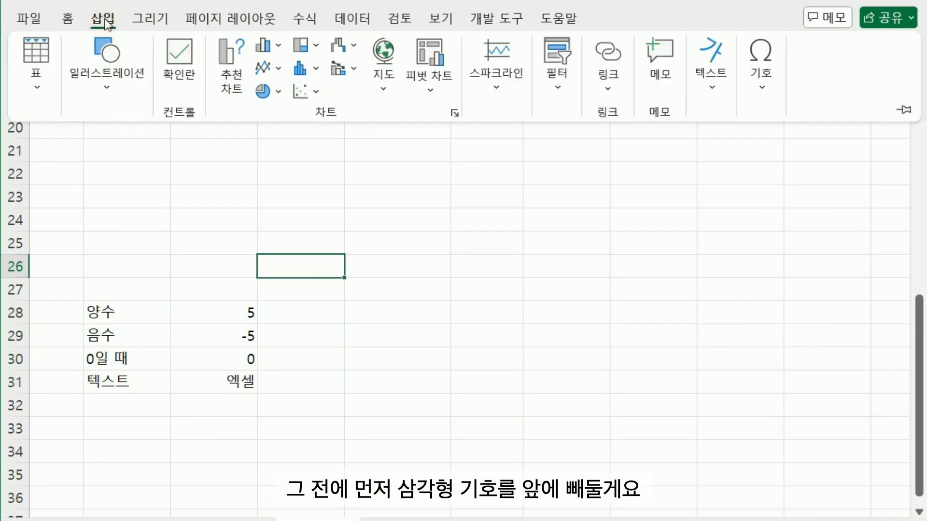
pyautogui.click(763, 77)
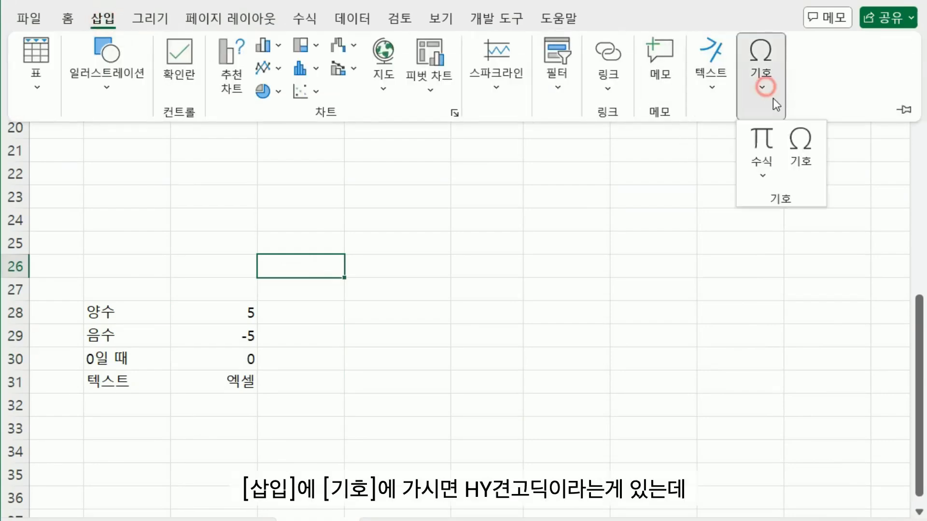
pyautogui.click(799, 159)
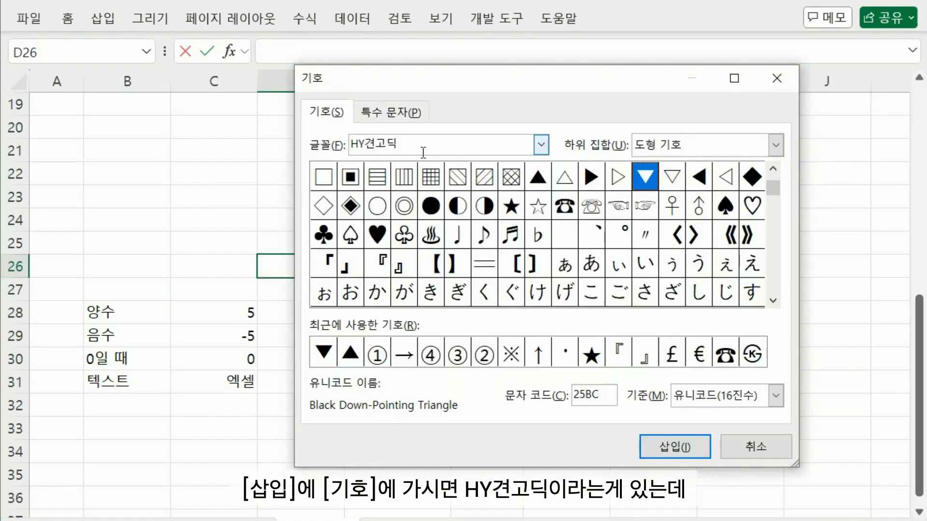
pyautogui.click(535, 184)
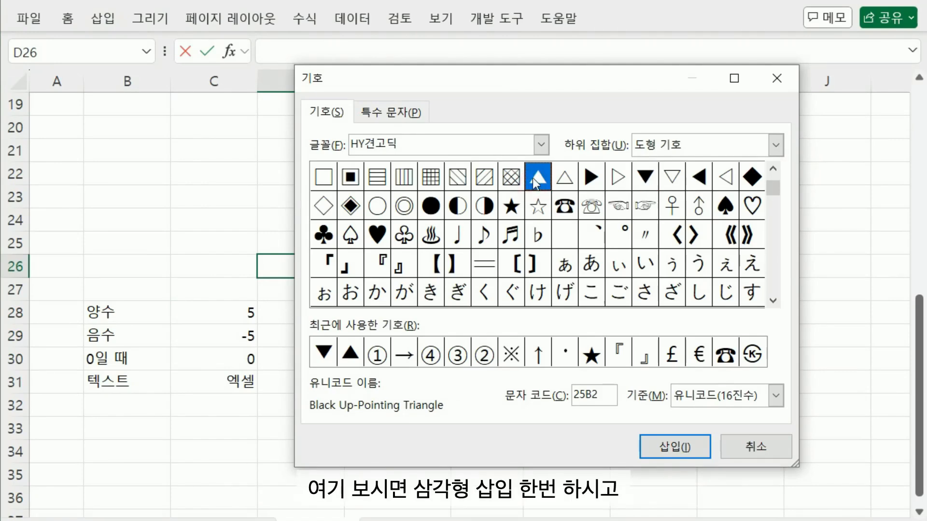
pyautogui.click(675, 446)
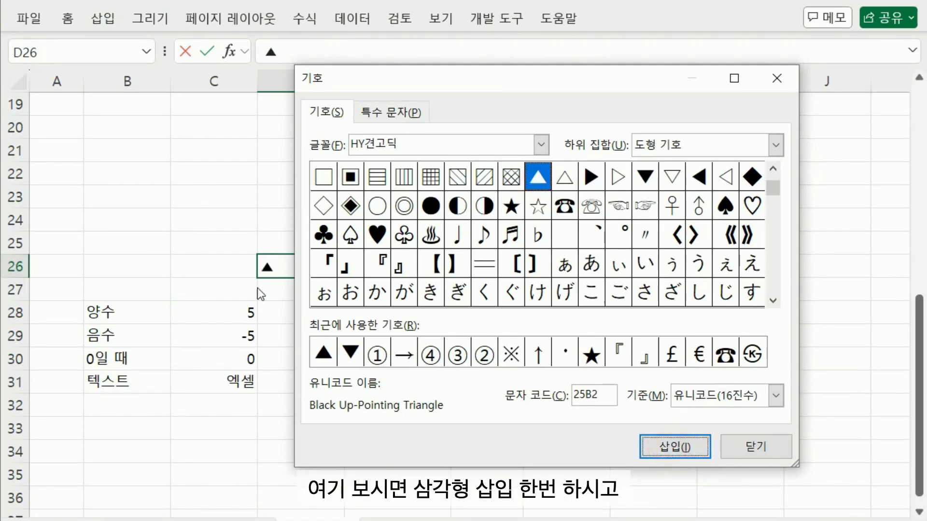
# Step: Insert the ▼ symbol after the ▲ in cell D26 and finish the entry
pyautogui.click(655, 184)
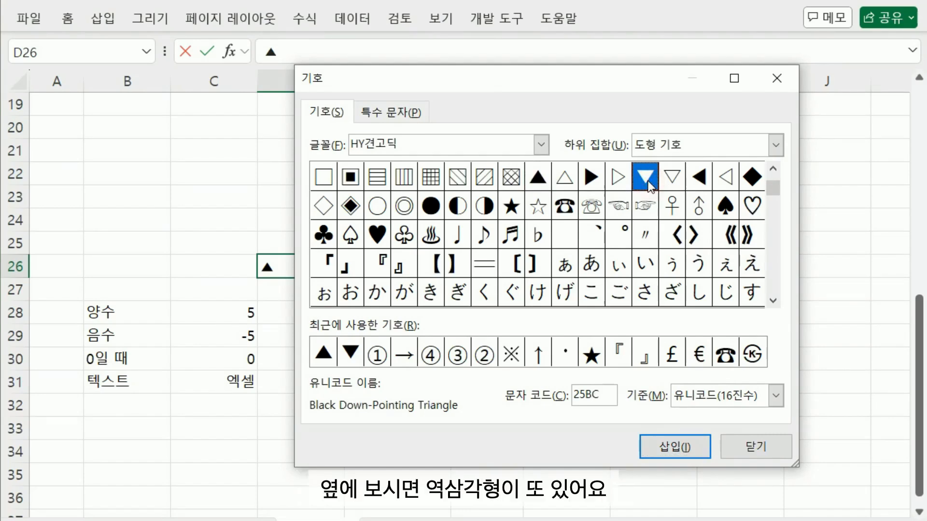
pyautogui.click(675, 446)
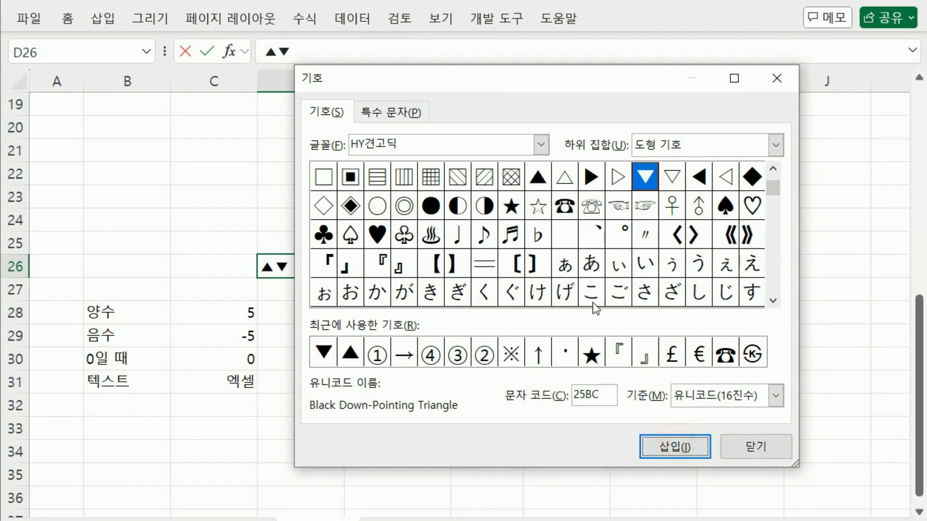
pyautogui.click(765, 448)
pyautogui.click(772, 353)
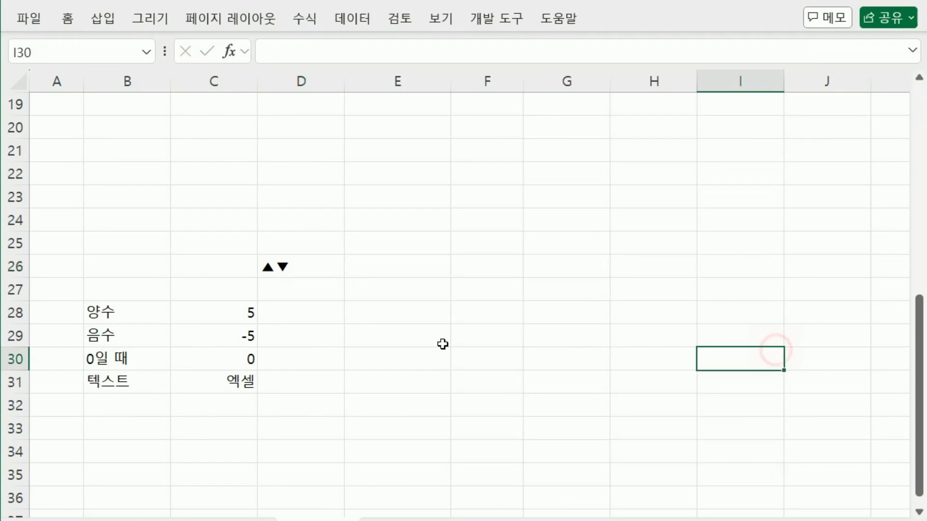
# Step: Copy the two triangle symbols from the text of cell D26
pyautogui.doubleClick(315, 265)
pyautogui.moveTo(314, 265); pyautogui.dragTo(218, 253)
pyautogui.hotkey('ctrl', 'c')
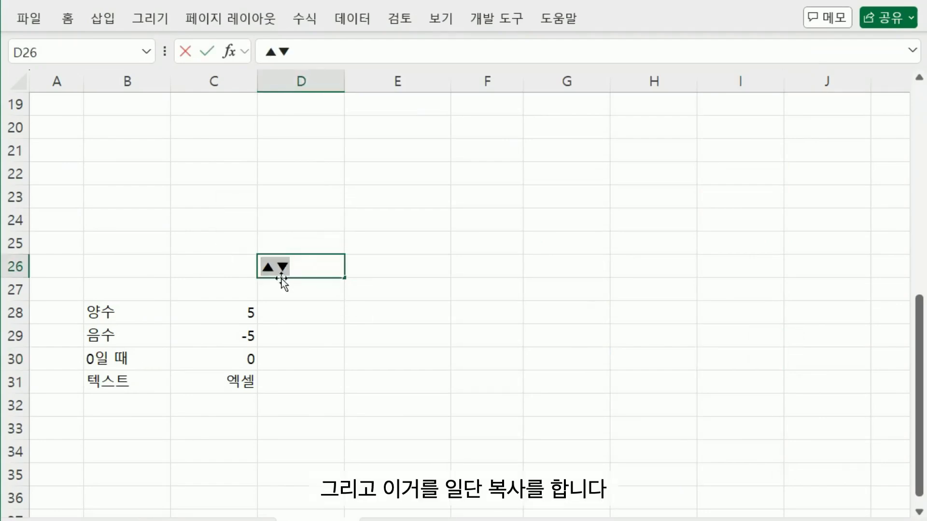
pyautogui.press('Escape')
# Step: Start a custom number format for C28:C31 with ▲ as the section for positive numbers
pyautogui.moveTo(248, 314); pyautogui.dragTo(244, 381)
pyautogui.hotkey('ctrl', '1')
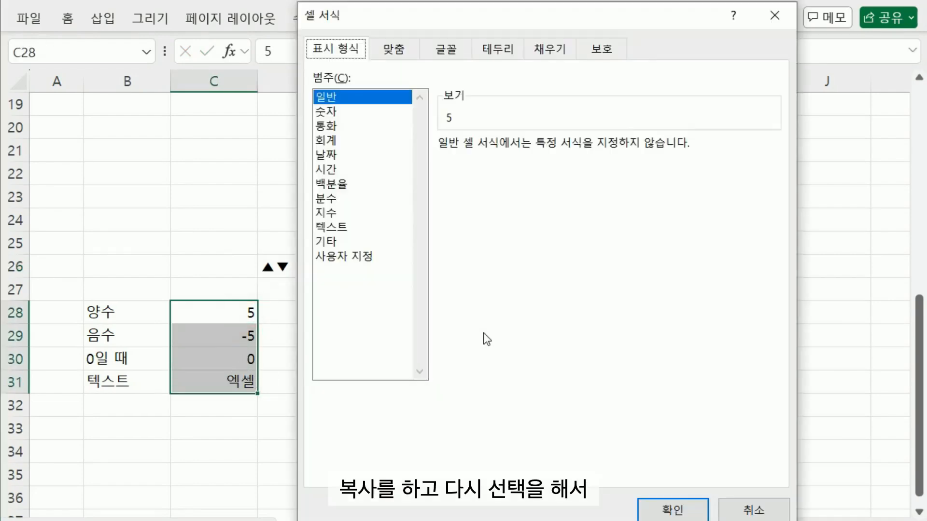
pyautogui.click(333, 257)
pyautogui.moveTo(512, 161); pyautogui.dragTo(93, 181)
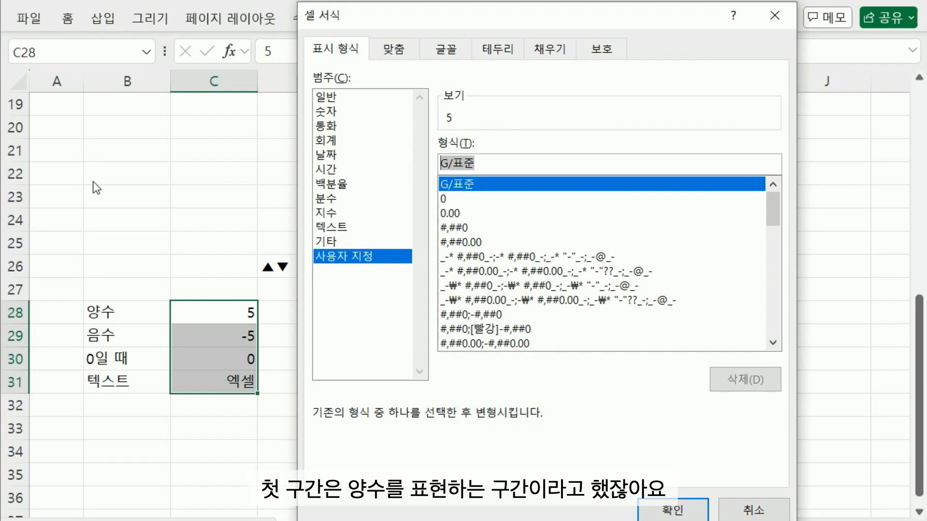
pyautogui.hotkey('ctrl', 'v')
pyautogui.press('BackSpace')
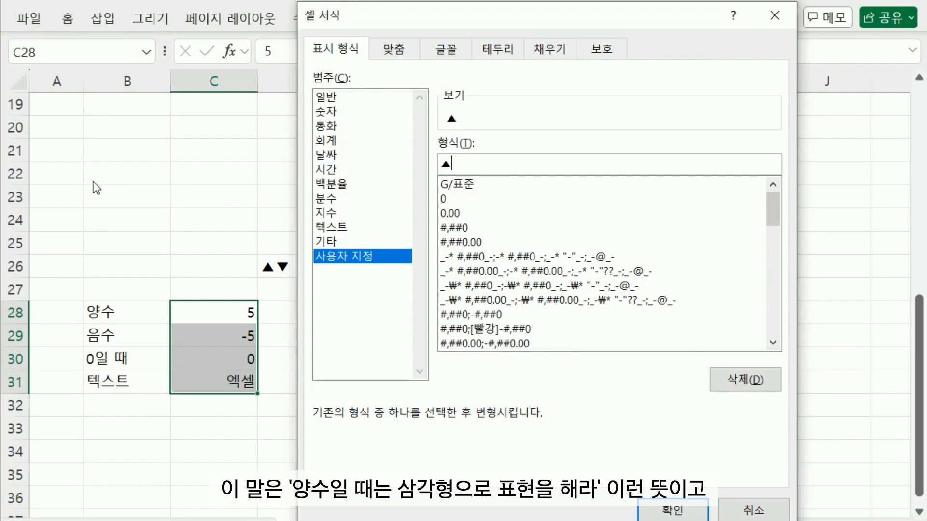
# Step: Add a second section to the custom format that shows negative numbers as ▼, separated by a semicolon
pyautogui.write(';')
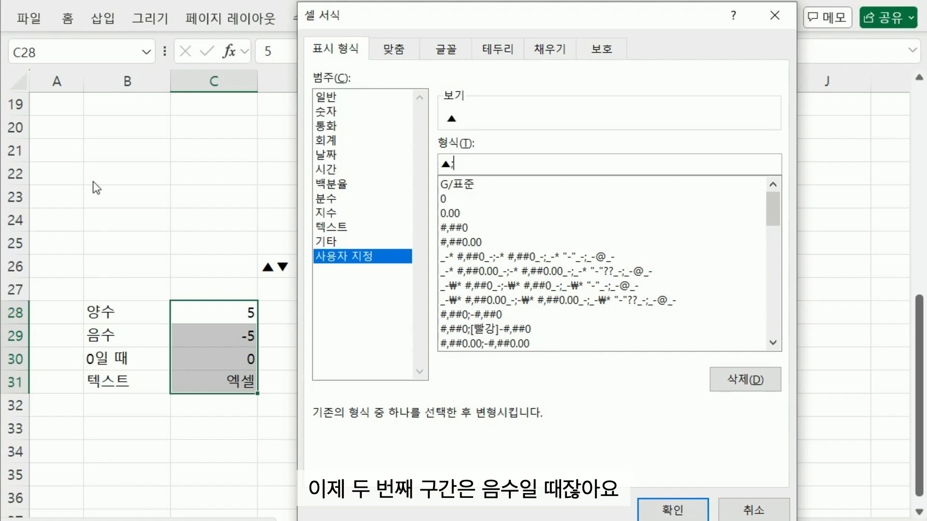
pyautogui.hotkey('ctrl', 'v')
pyautogui.press('Left')
pyautogui.press('BackSpace')
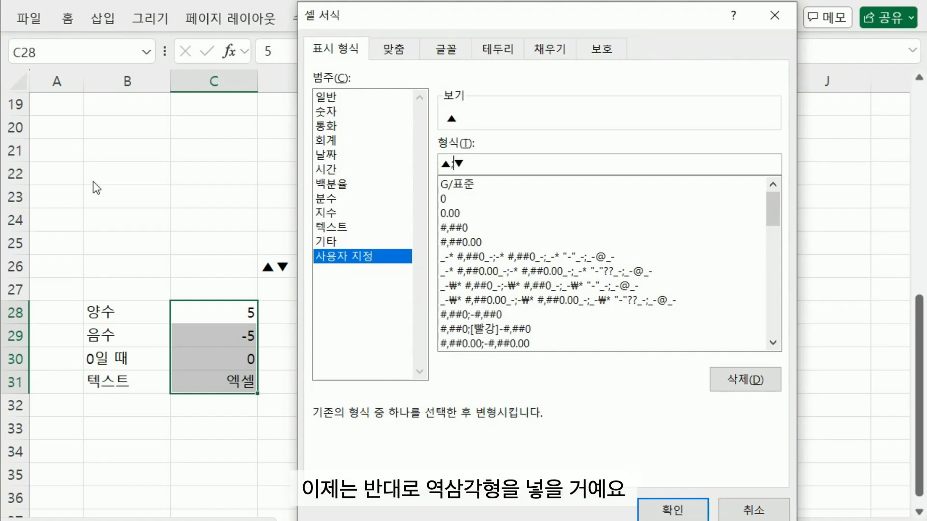
pyautogui.press('Right')
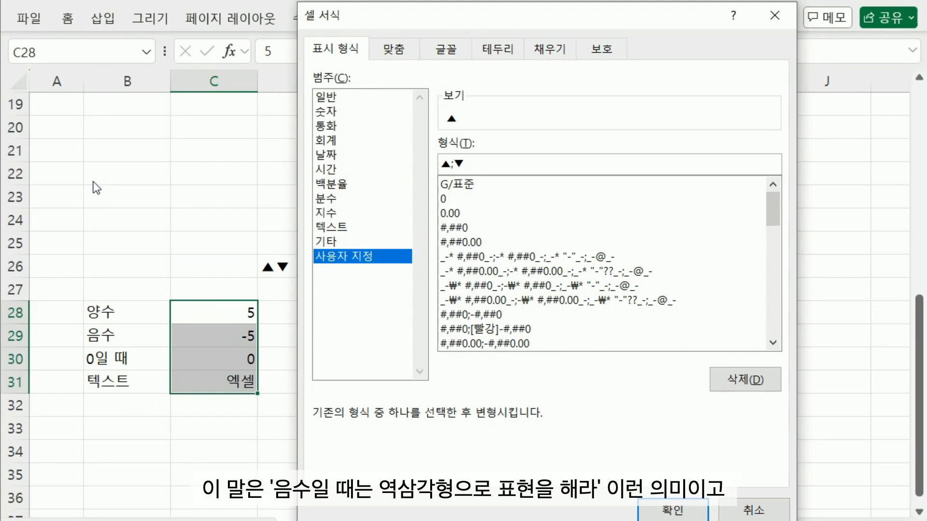
# Step: Complete the custom format as ▲;▼;-;[빨강], with a dash for zero and red for text, and apply it
pyautogui.write(';')
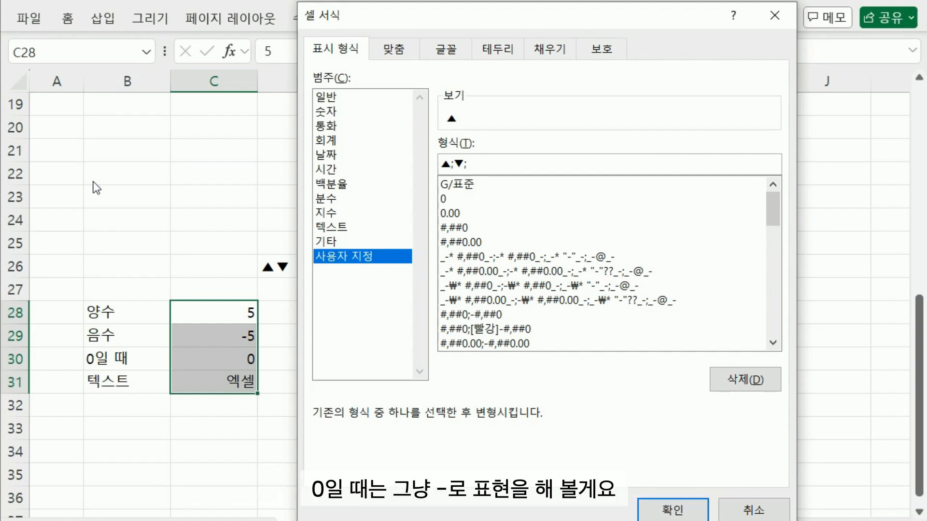
pyautogui.write('-')
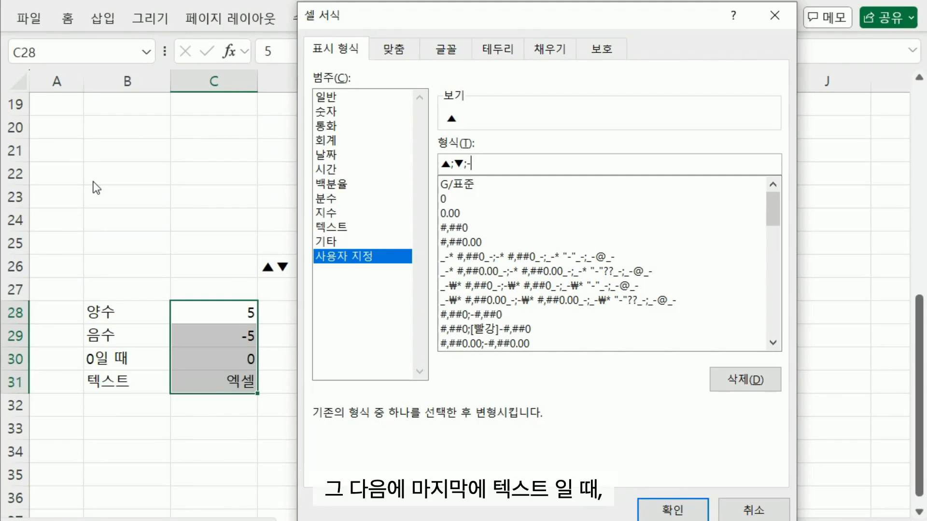
pyautogui.write(';')
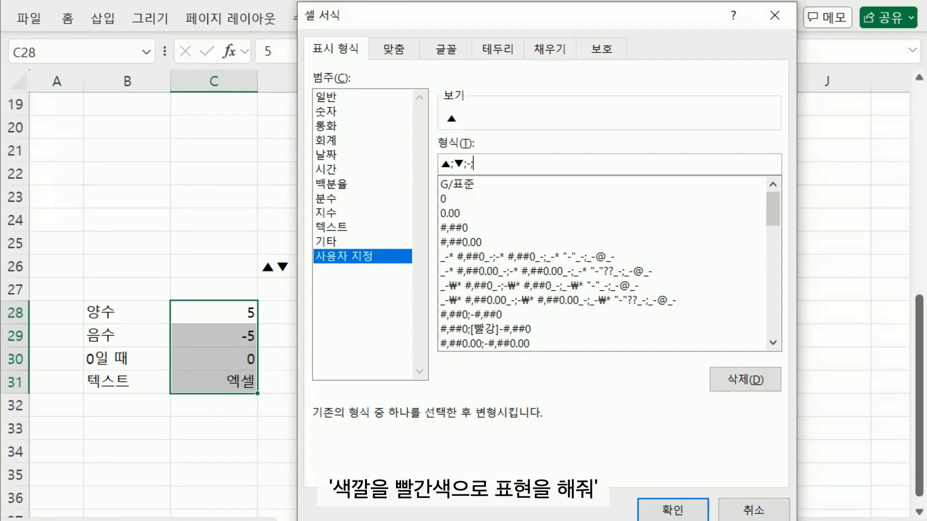
pyautogui.write('[빨강]')
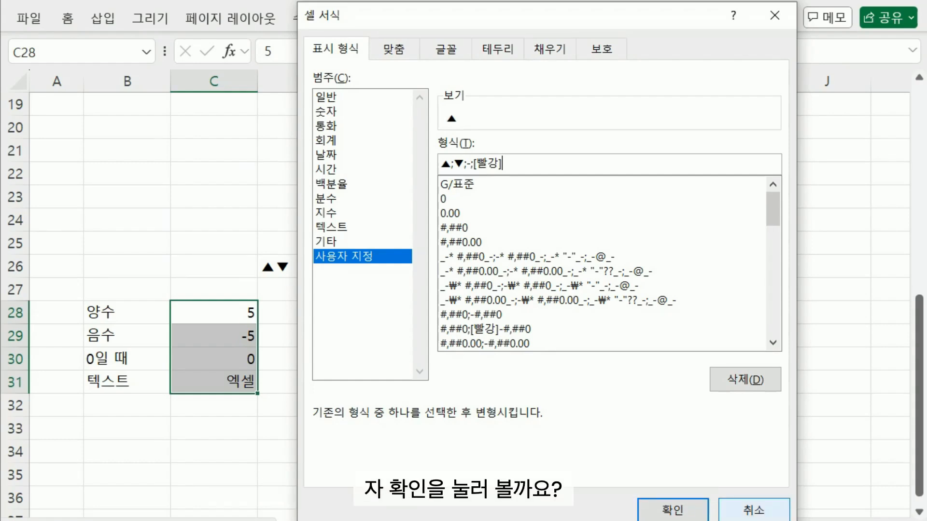
pyautogui.click(651, 507)
pyautogui.click(579, 337)
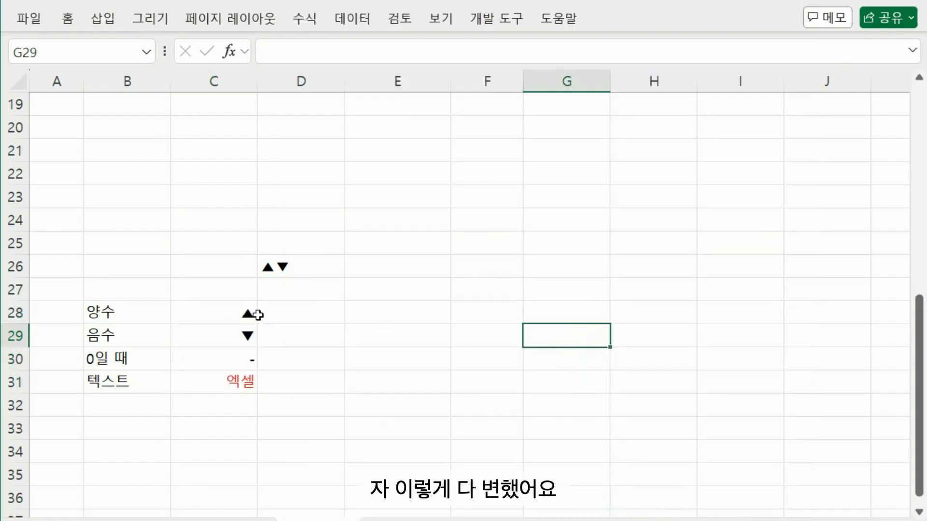
# Step: Check the underlying values of the formatted cells C28 and C29 against their displayed symbols
pyautogui.click(311, 318)
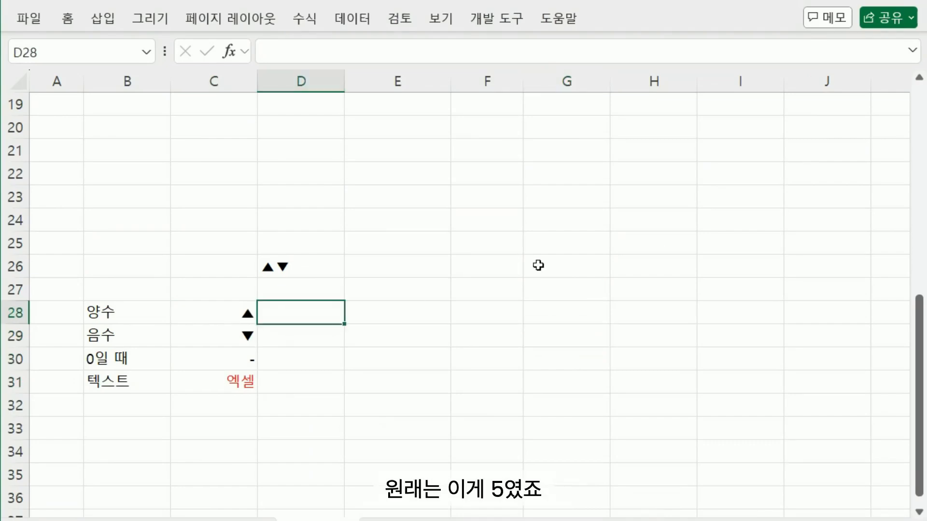
pyautogui.press('Left')
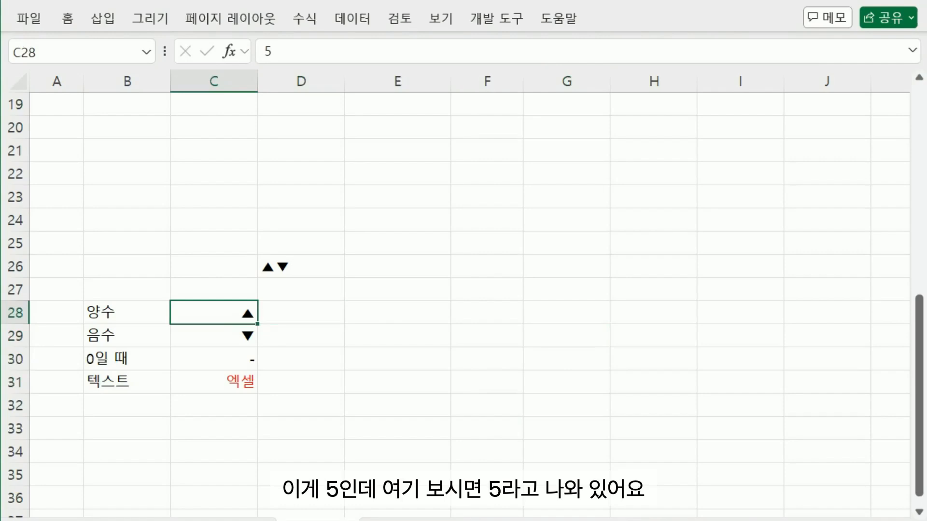
pyautogui.click(279, 53)
pyautogui.moveTo(258, 54); pyautogui.dragTo(288, 53)
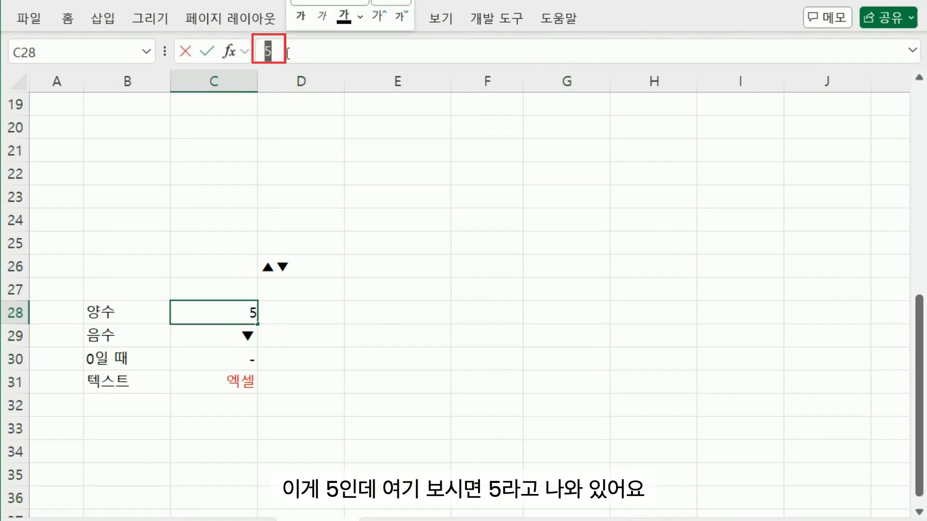
pyautogui.press('Escape')
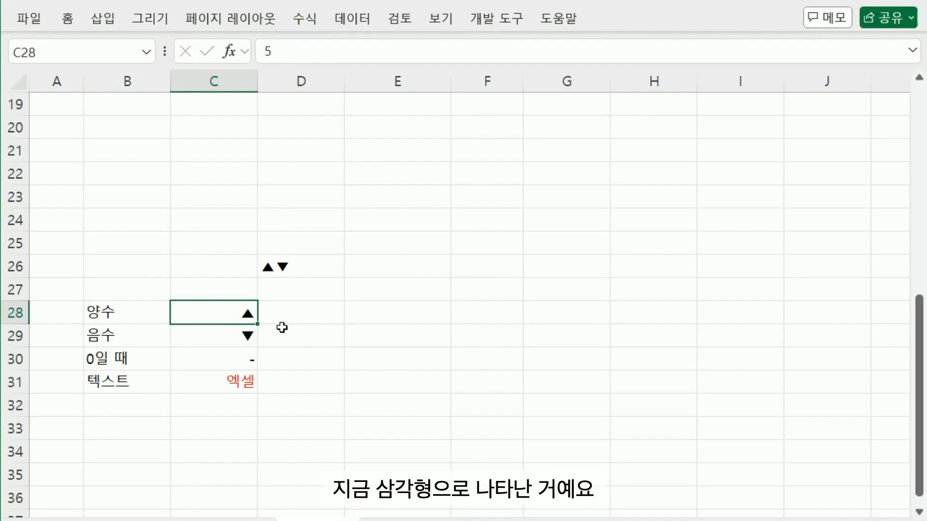
pyautogui.press('Down')
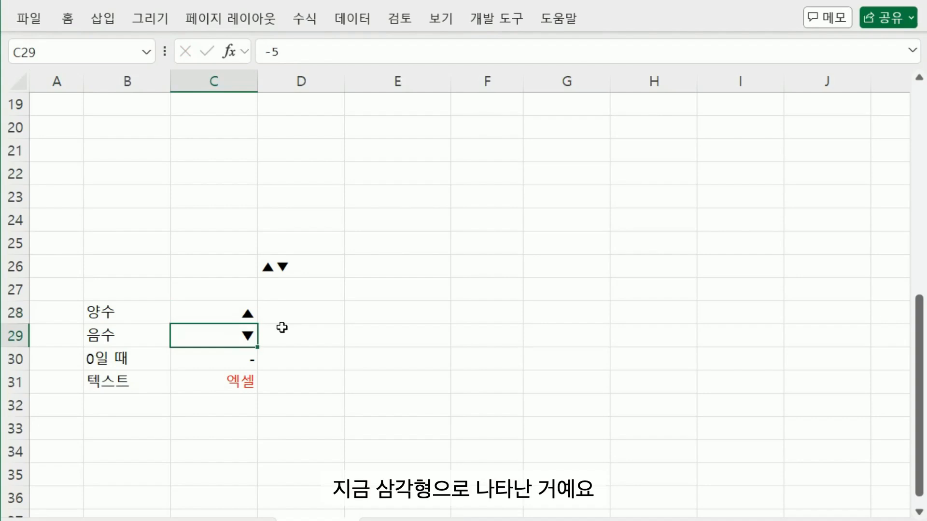
# Step: Check the underlying values of the formatted cells C29, C30 and C31 against what they display
pyautogui.click(290, 52)
pyautogui.press('Escape')
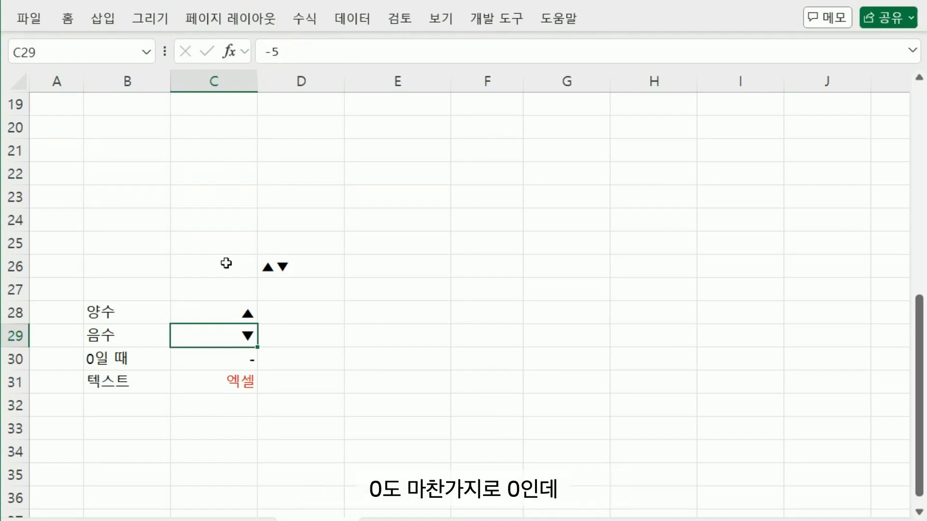
pyautogui.click(248, 367)
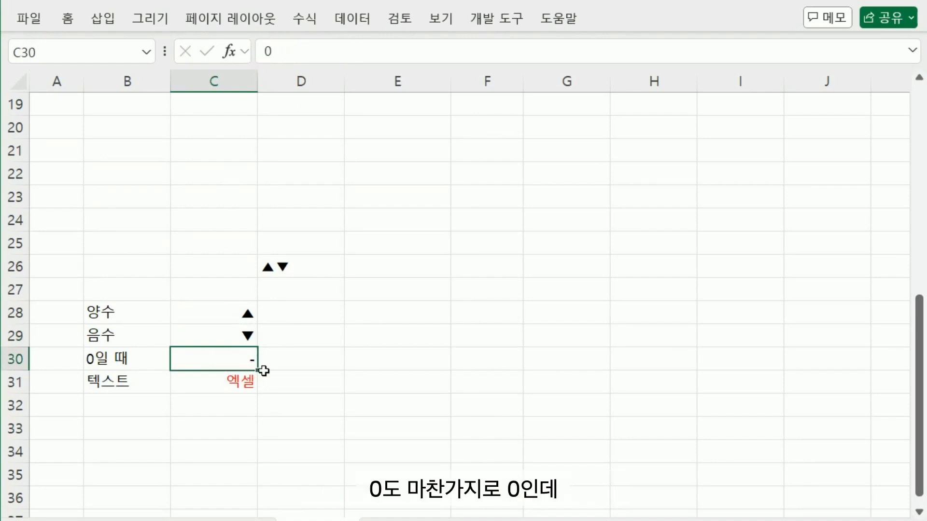
pyautogui.click(260, 383)
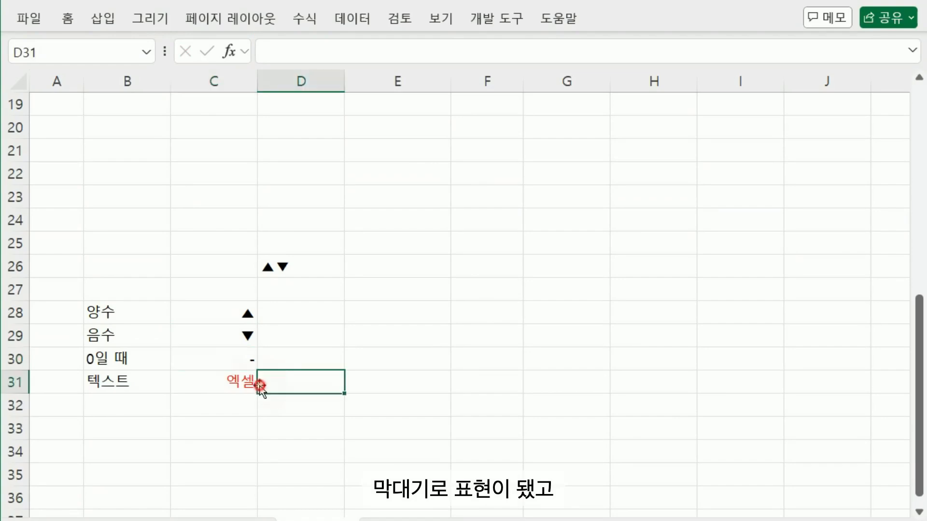
pyautogui.click(200, 386)
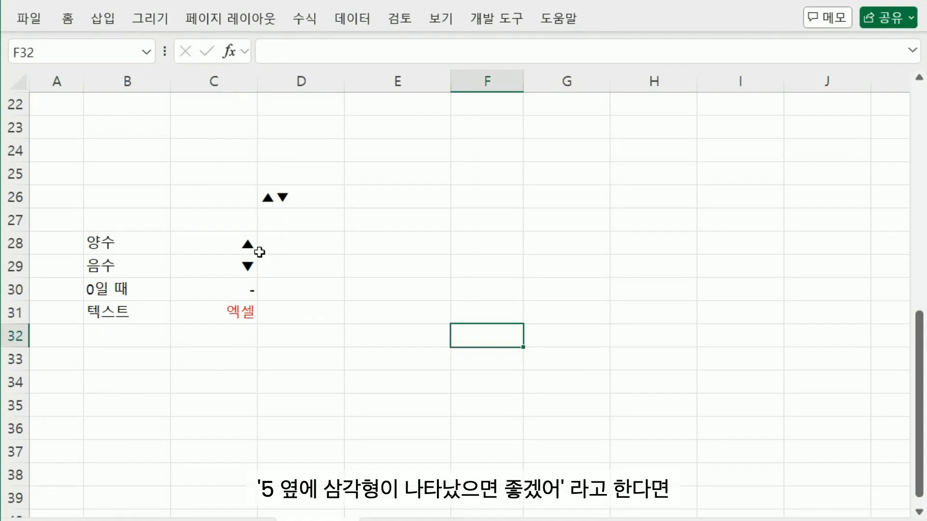
# Step: Change the custom format of C28:C31 to #▲;-#▼;-;[빨강]G/표준 so numbers appear before the triangles, and apply it
pyautogui.moveTo(241, 247); pyautogui.dragTo(234, 313)
pyautogui.hotkey('ctrl', '1')
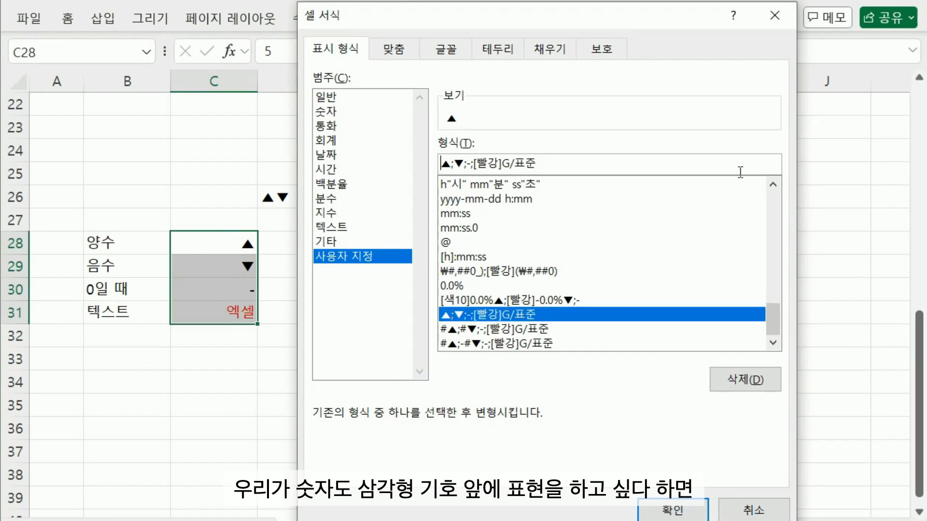
pyautogui.write('#')
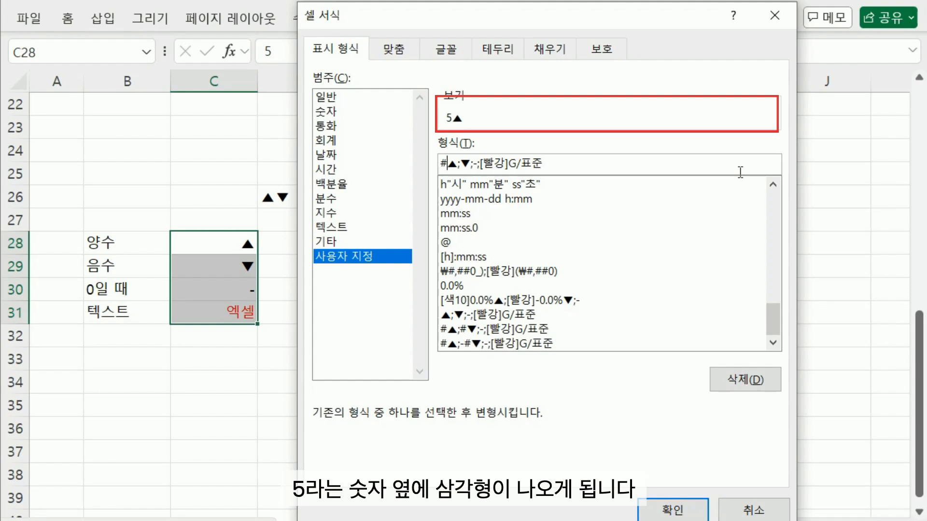
pyautogui.press('Right')
pyautogui.write('#')
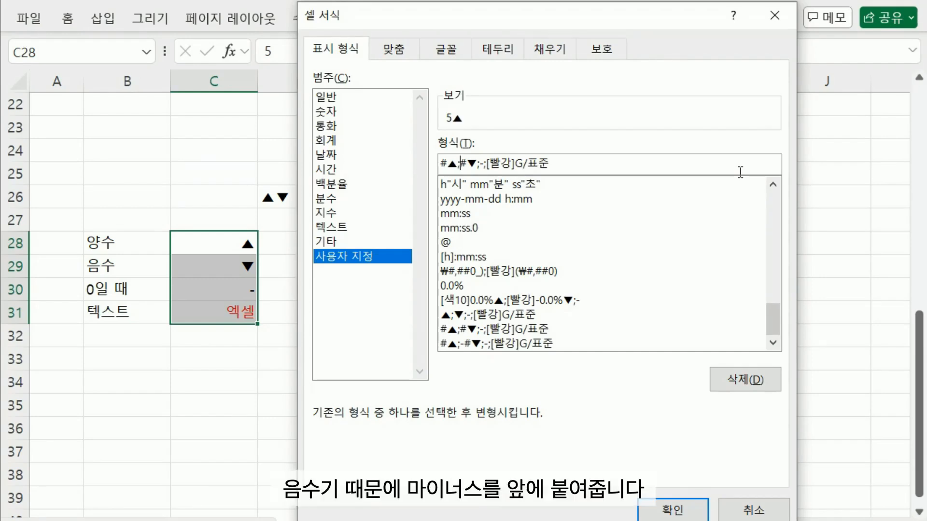
pyautogui.write('-')
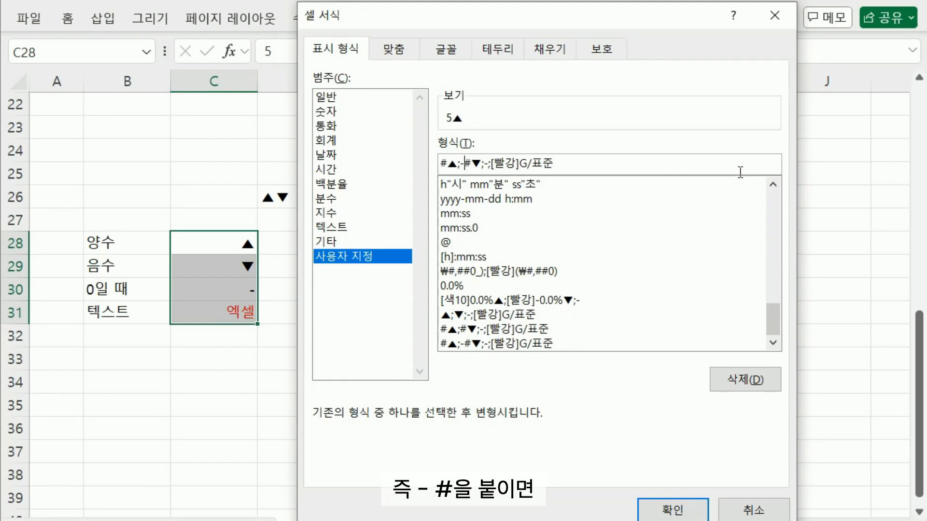
pyautogui.click(656, 504)
pyautogui.click(550, 328)
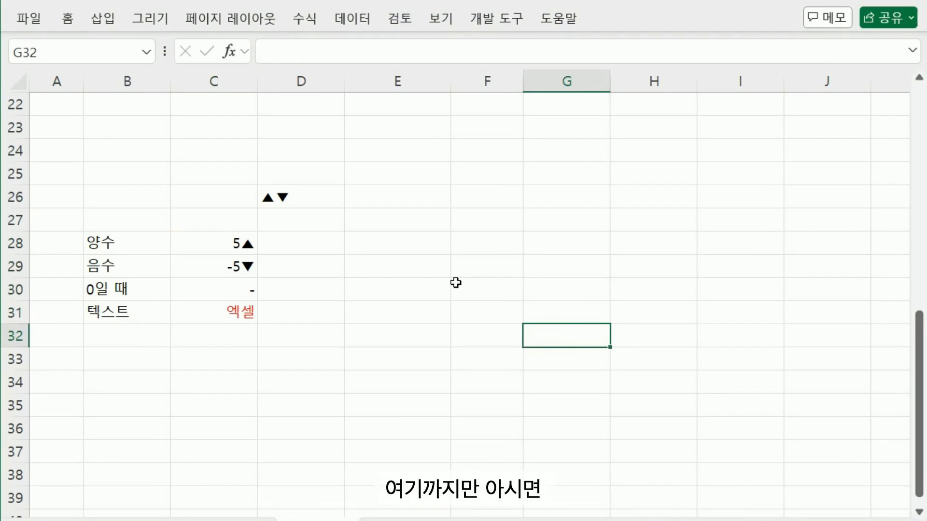
# Step: Start a custom number format for the growth rates in E3:E17 with 0.0% ▲ as the positive section
pyautogui.scroll(7, 456, 283)
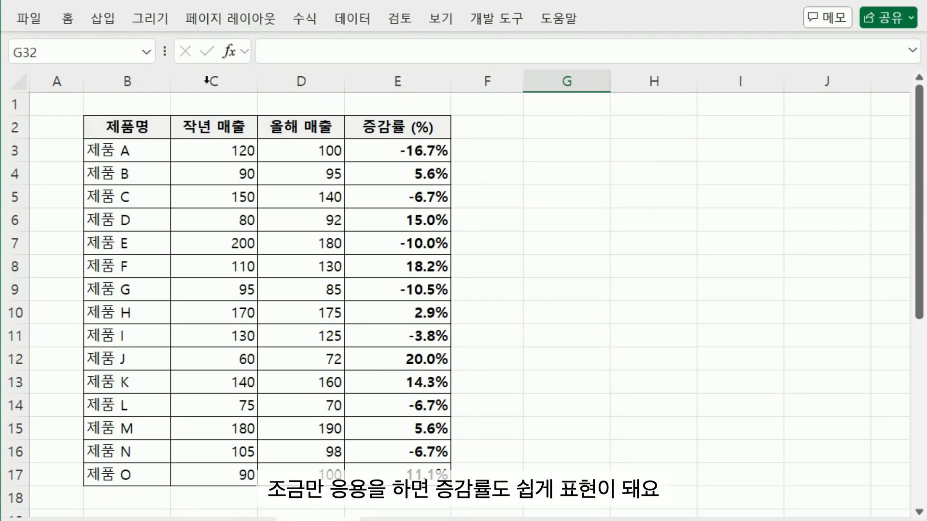
pyautogui.moveTo(373, 149); pyautogui.dragTo(381, 475)
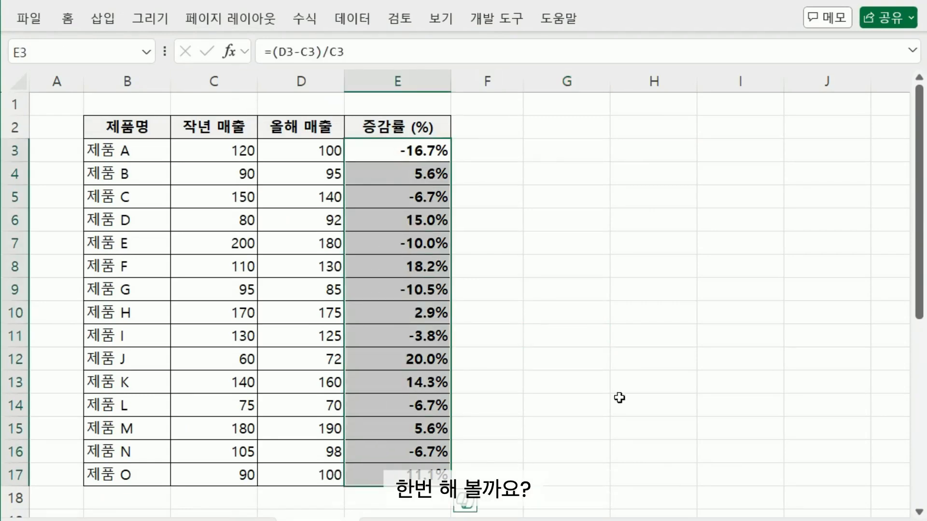
pyautogui.hotkey('ctrl', '1')
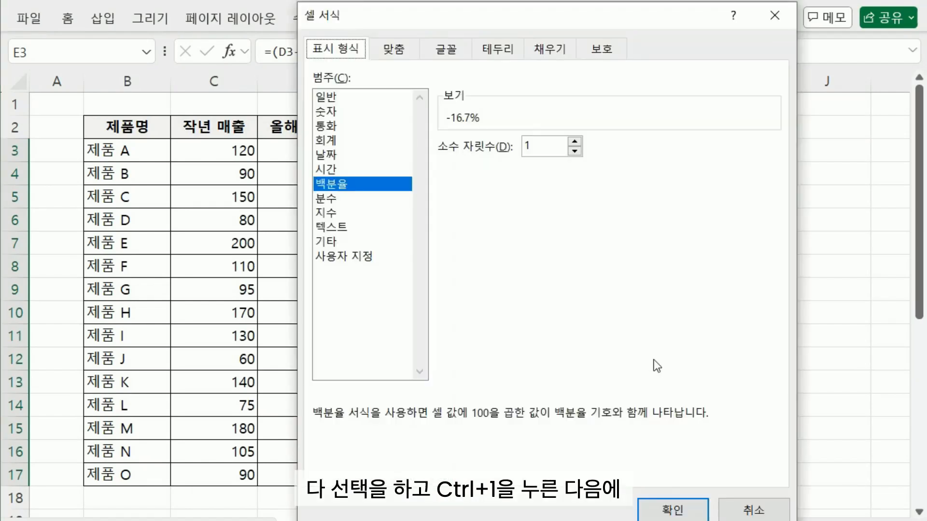
pyautogui.click(372, 257)
pyautogui.click(470, 162)
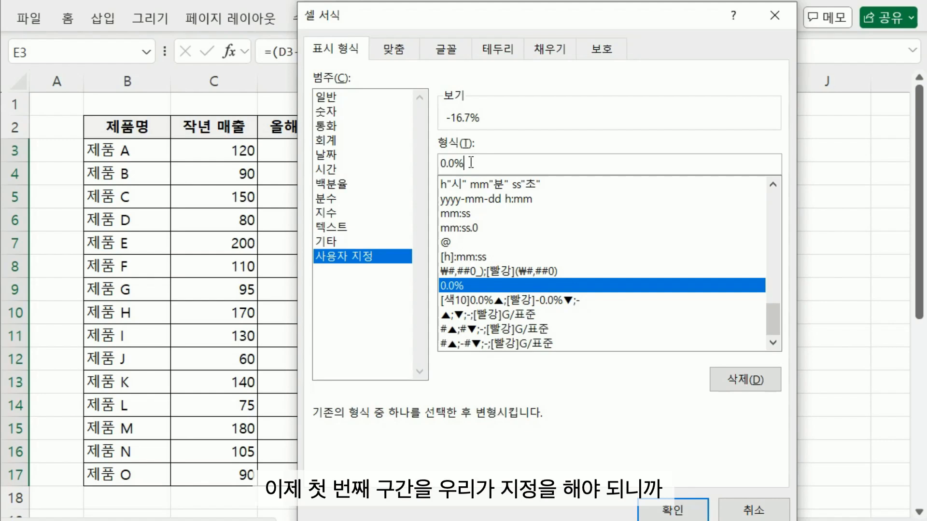
pyautogui.write('▲▼')
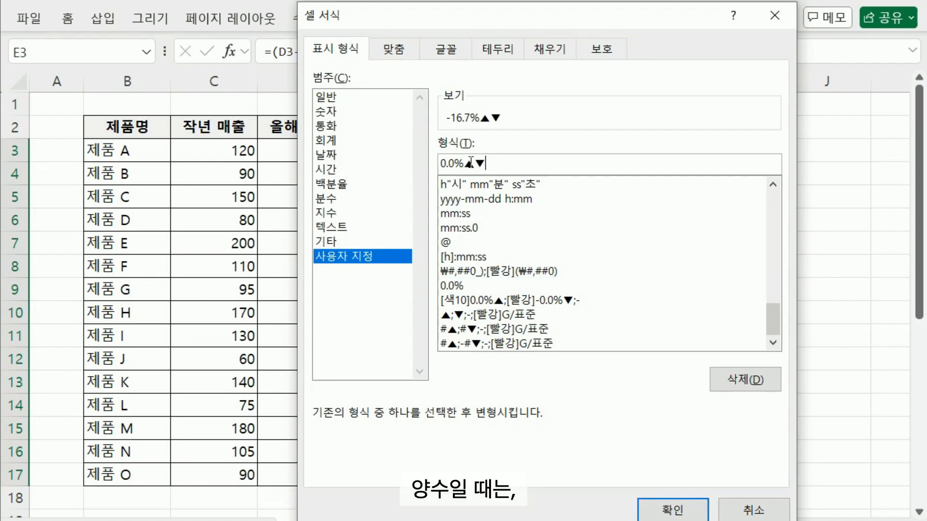
pyautogui.press('BackSpace')
pyautogui.press('Left')
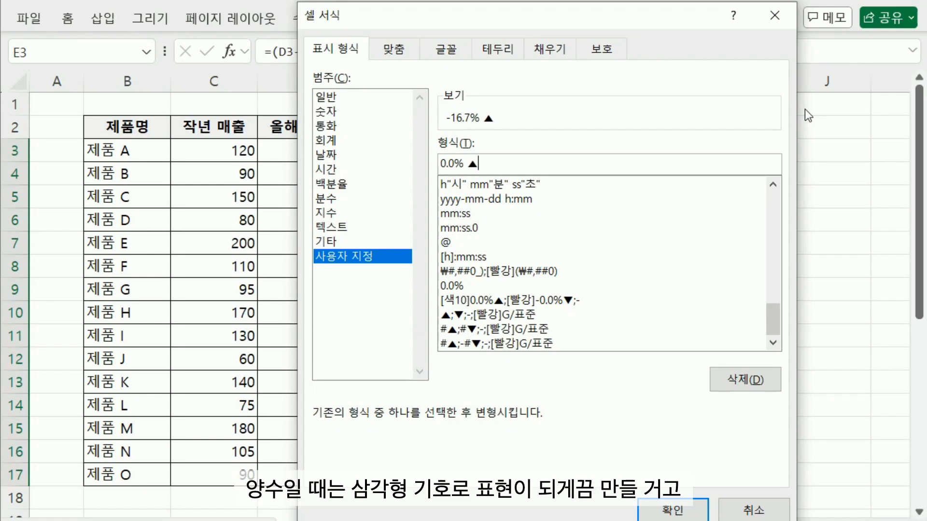
# Step: Complete the growth-rate format as 0.0% ▲;-0.0% ▼;- with sections for negative and zero values, and apply it
pyautogui.write(';')
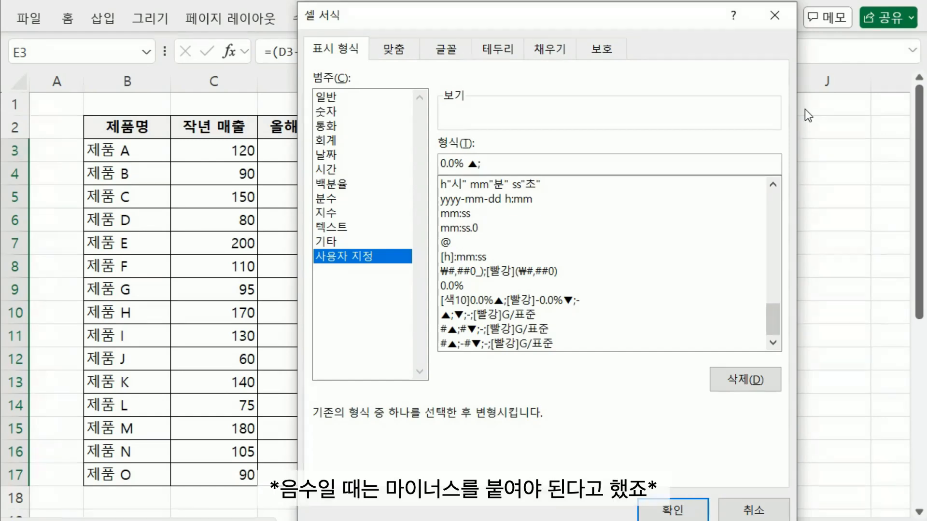
pyautogui.write('-0.0% ')
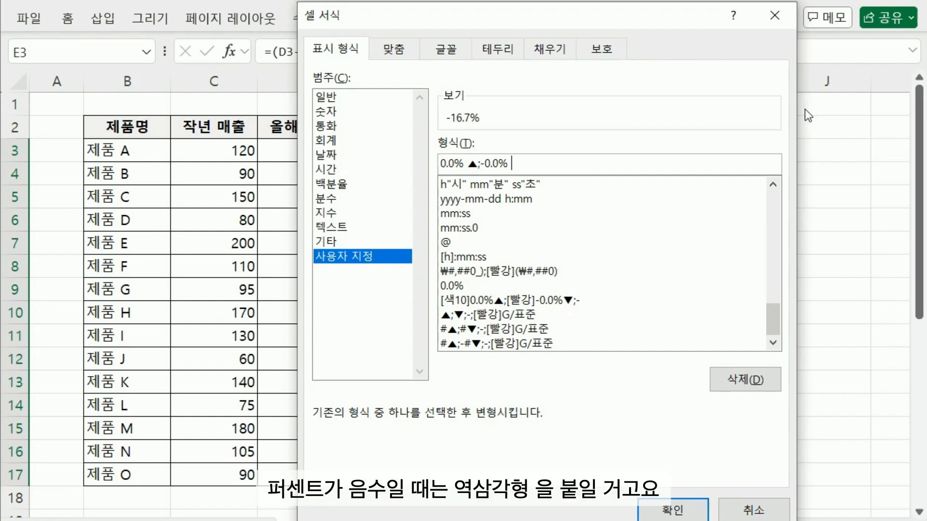
pyautogui.write('▼')
pyautogui.write(';')
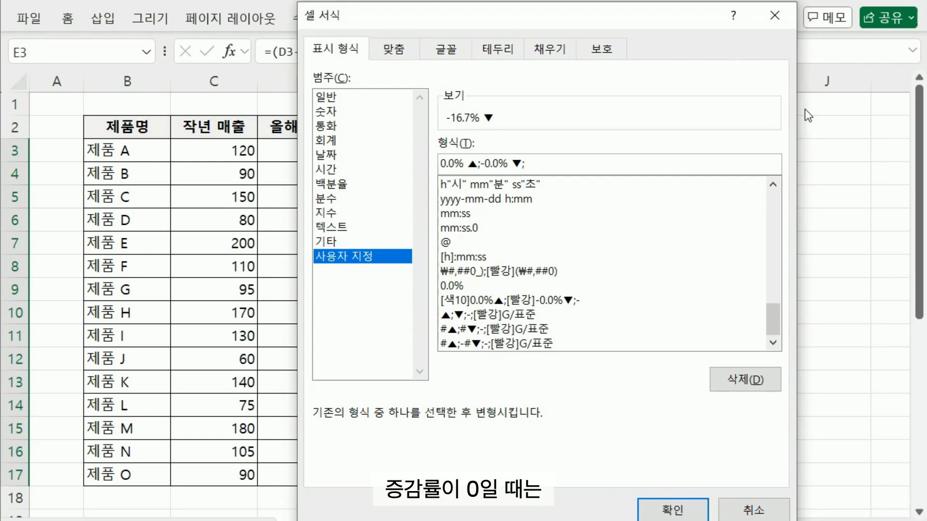
pyautogui.write('-')
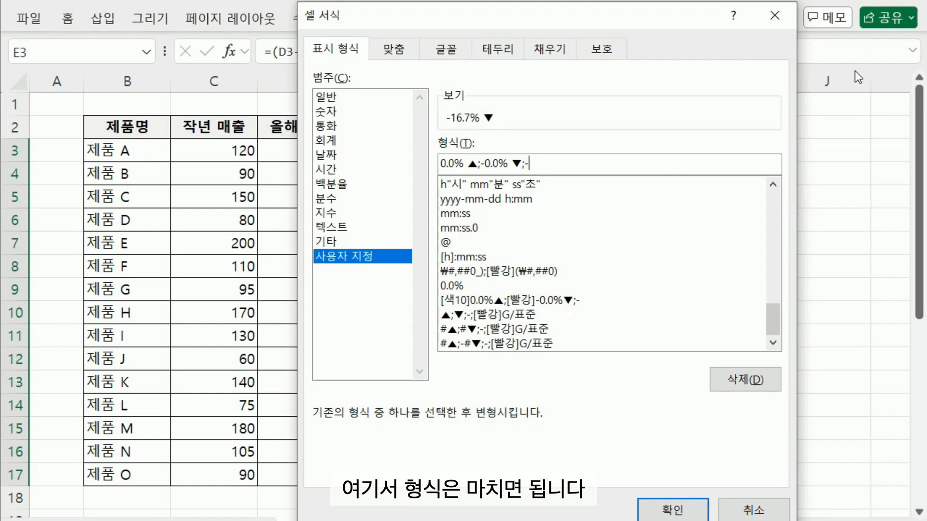
pyautogui.click(681, 512)
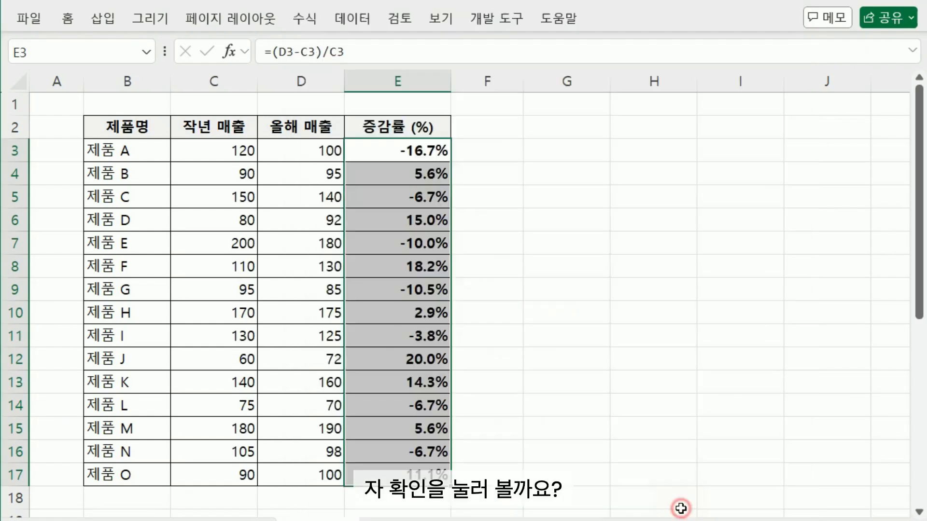
pyautogui.click(674, 359)
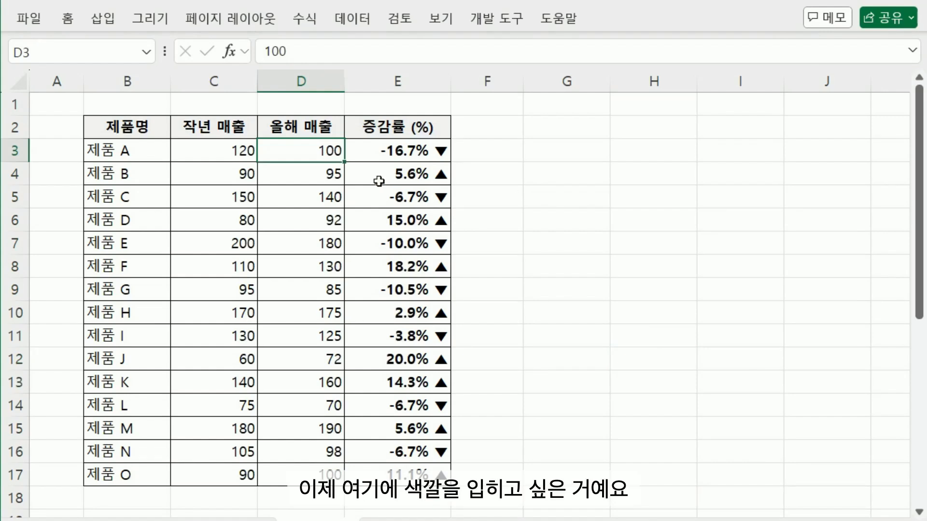
# Step: Color the negative growth rates in E3:E17 red by adding [빨강] before the custom format's -0.0% ▼ section
pyautogui.moveTo(372, 149); pyautogui.dragTo(415, 478)
pyautogui.hotkey('ctrl', '1')
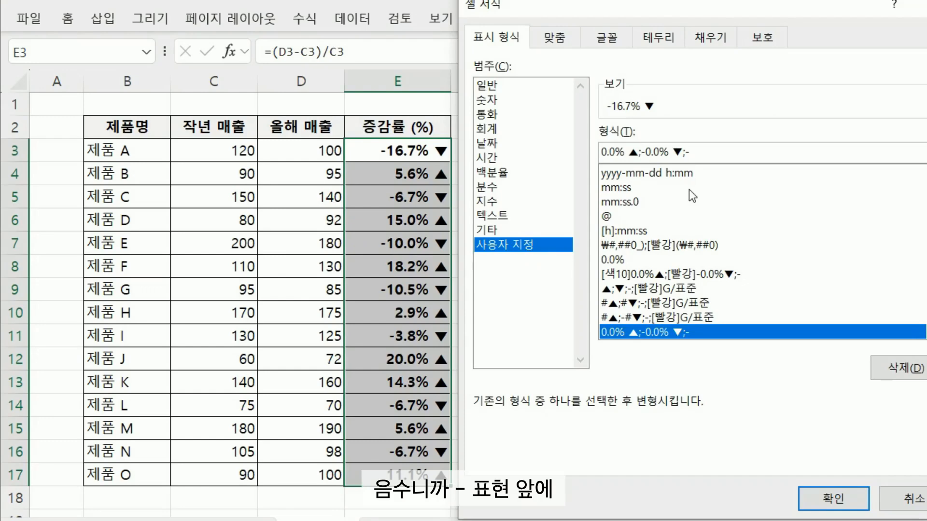
pyautogui.write('[빨가]')
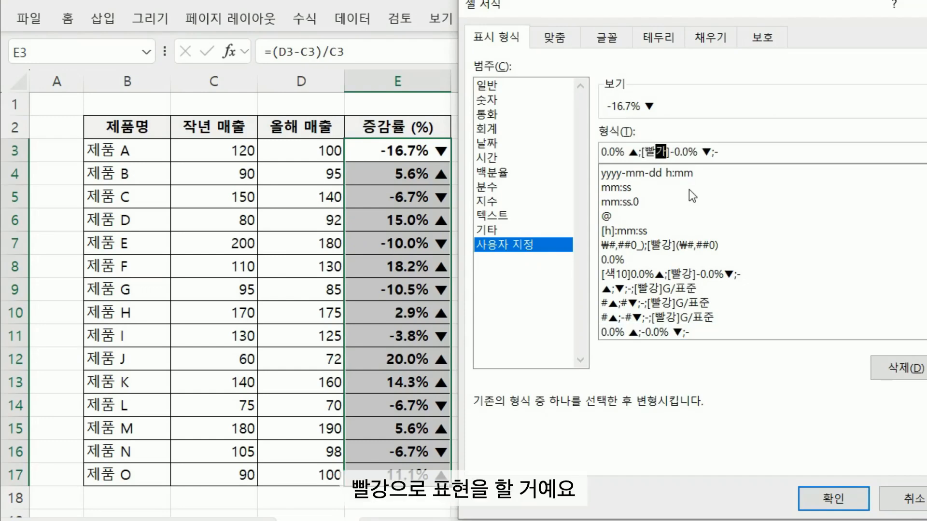
pyautogui.write('ㅇ')
pyautogui.click(826, 498)
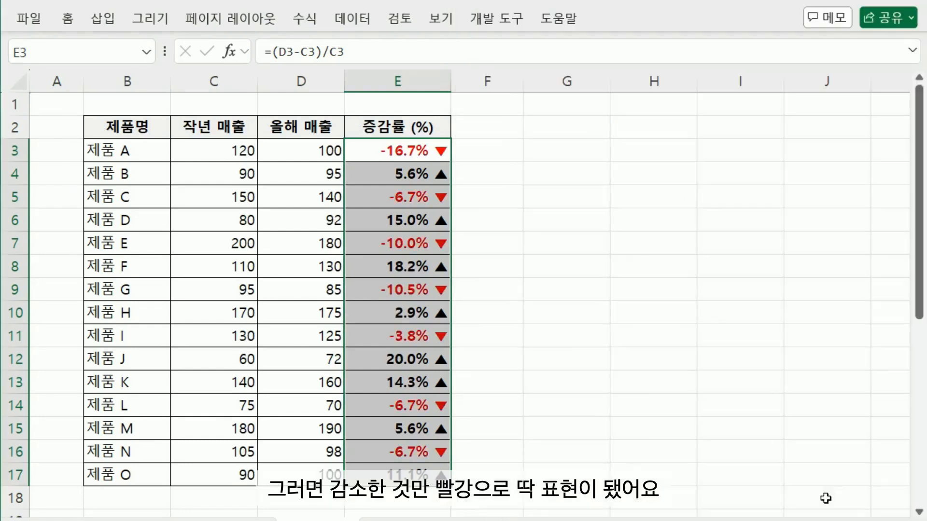
pyautogui.click(685, 341)
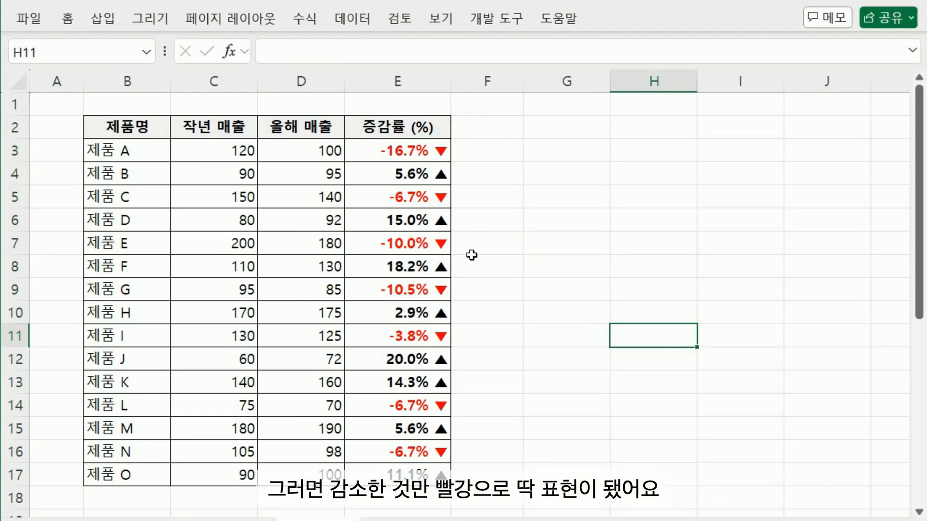
# Step: Color the positive growth rates in E3:E17 blue by adding [파랑] before the custom format's 0.0% ▲ section
pyautogui.click(379, 172)
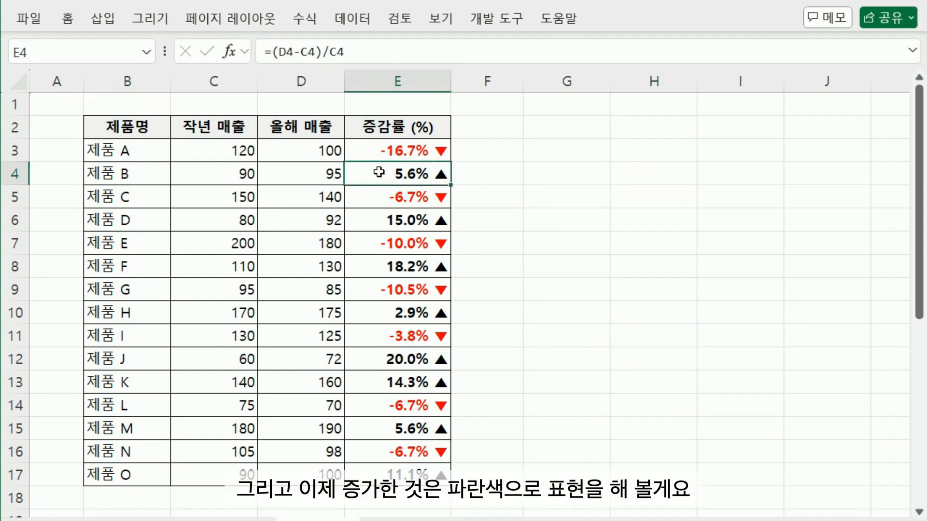
pyautogui.moveTo(375, 149); pyautogui.dragTo(354, 471)
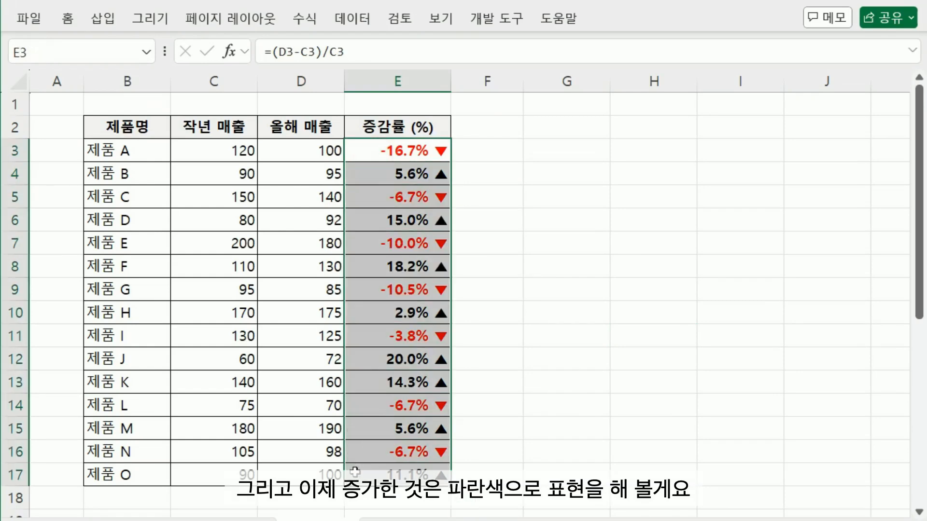
pyautogui.hotkey('ctrl', '1')
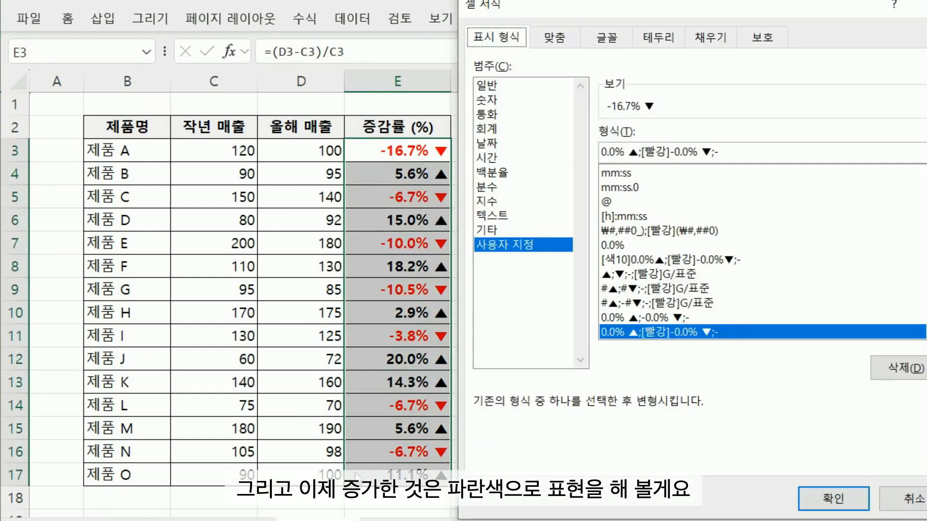
pyautogui.click(601, 152)
pyautogui.write('[]')
pyautogui.press('Left')
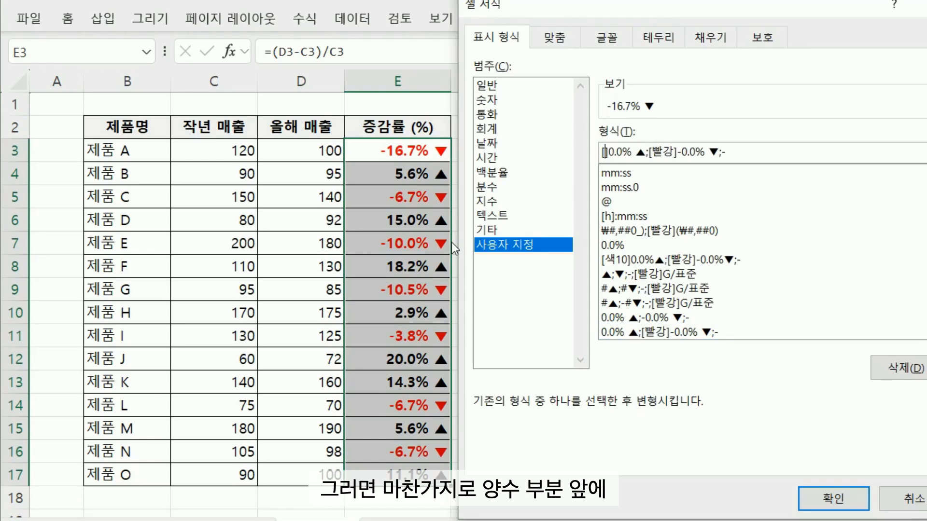
pyautogui.write('파랑')
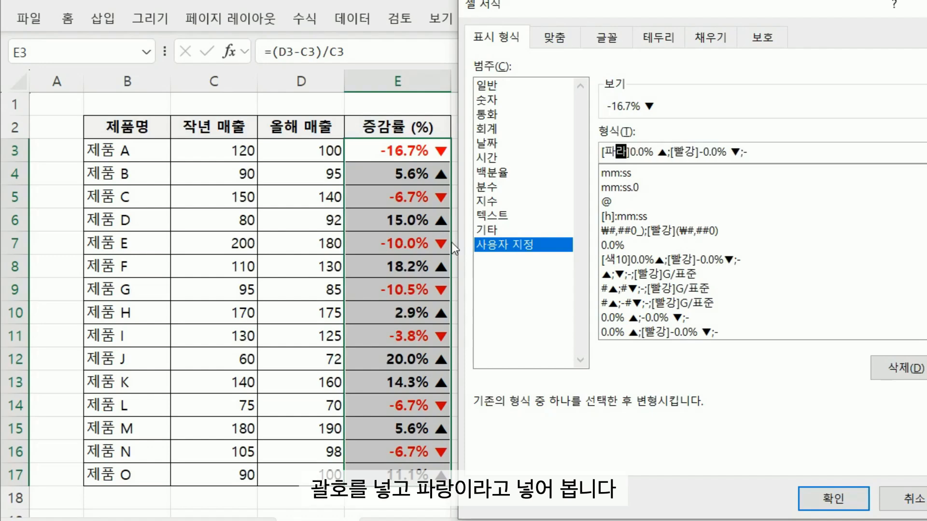
pyautogui.click(817, 504)
pyautogui.click(748, 351)
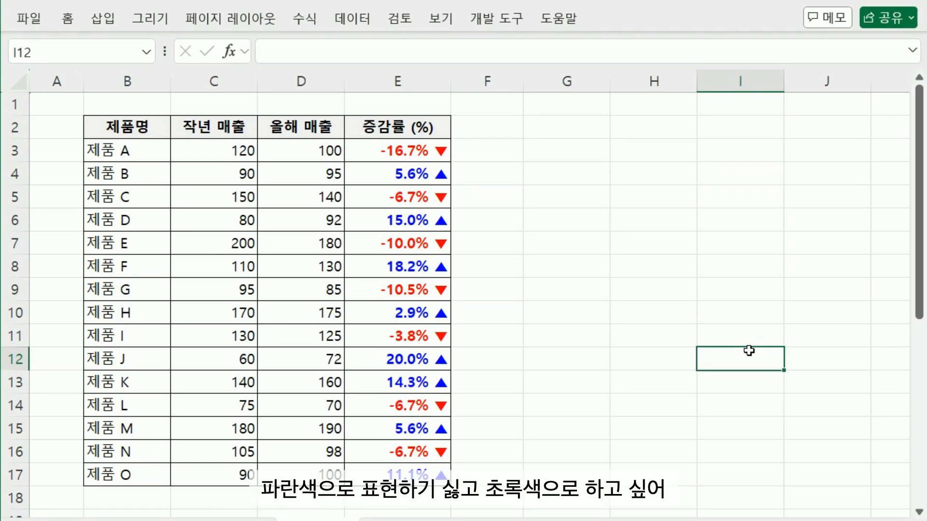
# Step: Color the positive growth rates in E3:E17 green by replacing 파랑 with 녹색 in the custom number format
pyautogui.moveTo(364, 147); pyautogui.dragTo(390, 468)
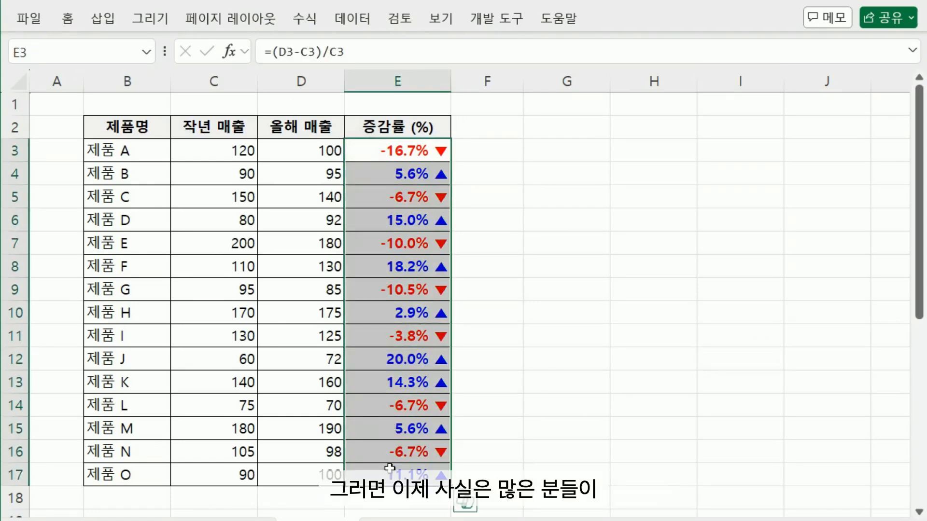
pyautogui.hotkey('ctrl', '1')
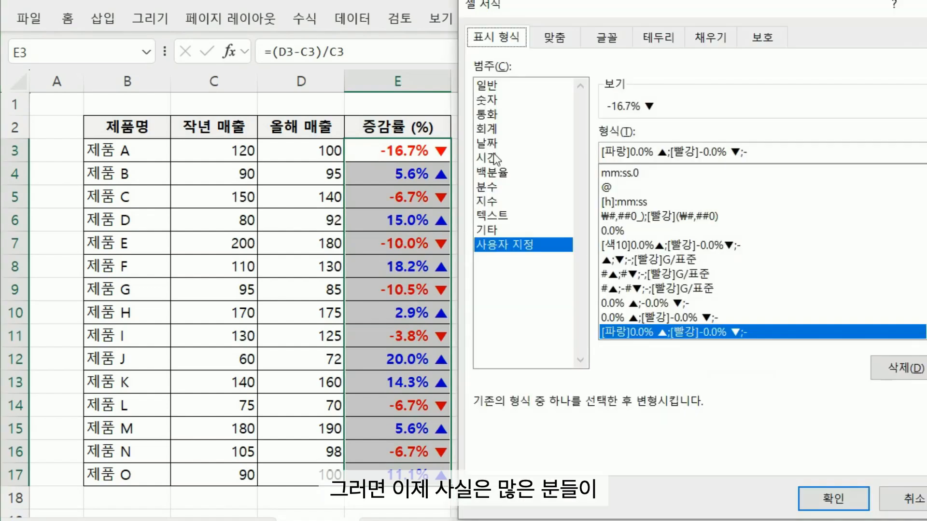
pyautogui.click(626, 152)
pyautogui.press('BackSpace')
pyautogui.press('BackSpace')
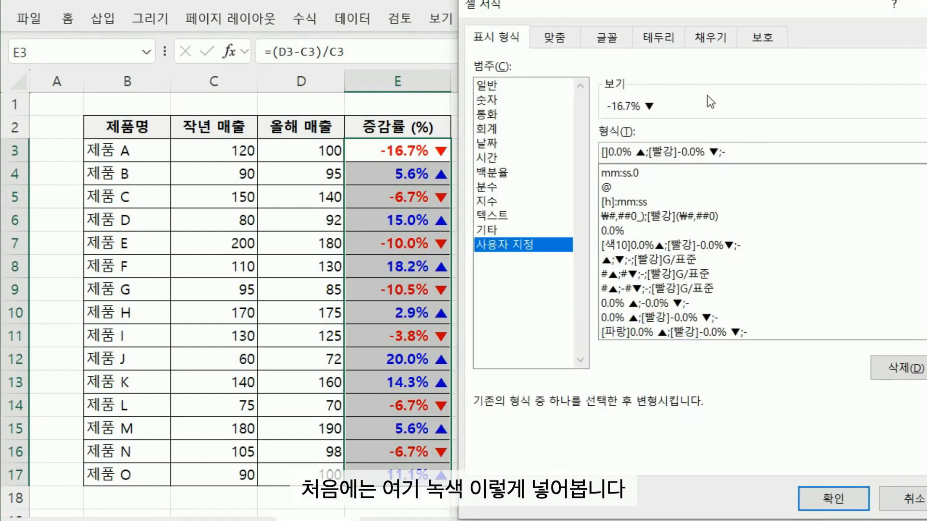
pyautogui.write('녹색')
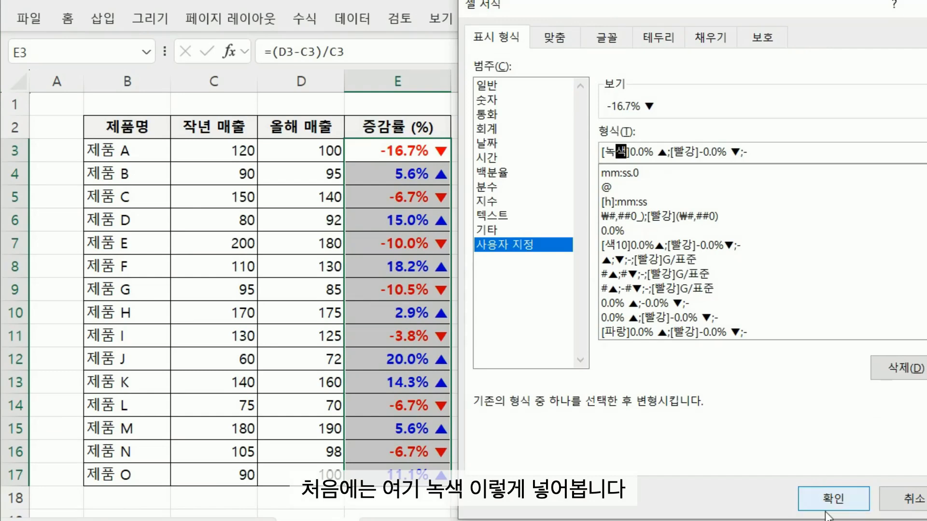
pyautogui.click(831, 499)
pyautogui.click(740, 266)
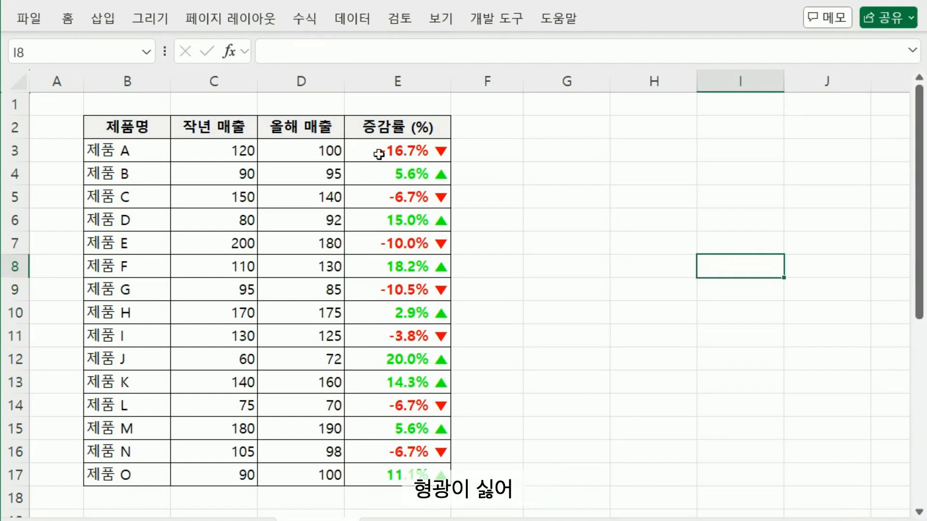
pyautogui.moveTo(379, 155); pyautogui.dragTo(414, 472)
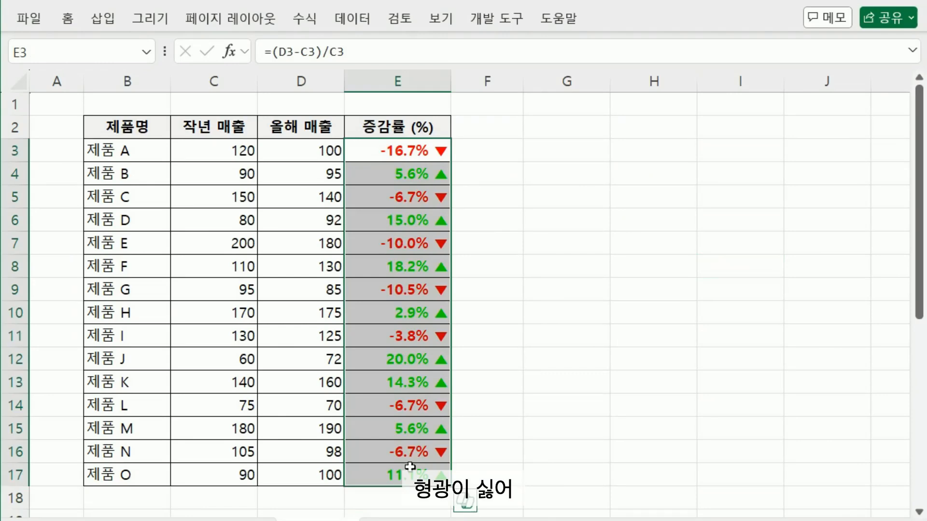
pyautogui.hotkey('ctrl', '1')
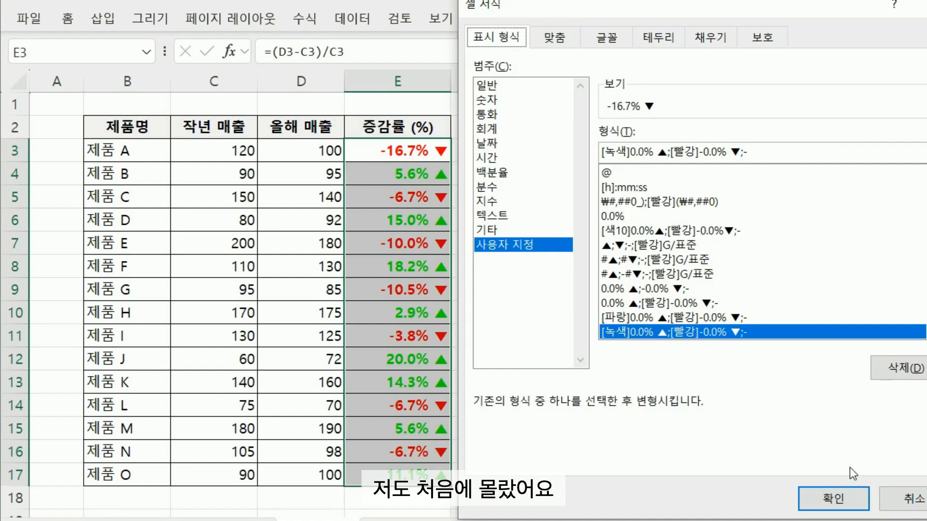
pyautogui.click(849, 501)
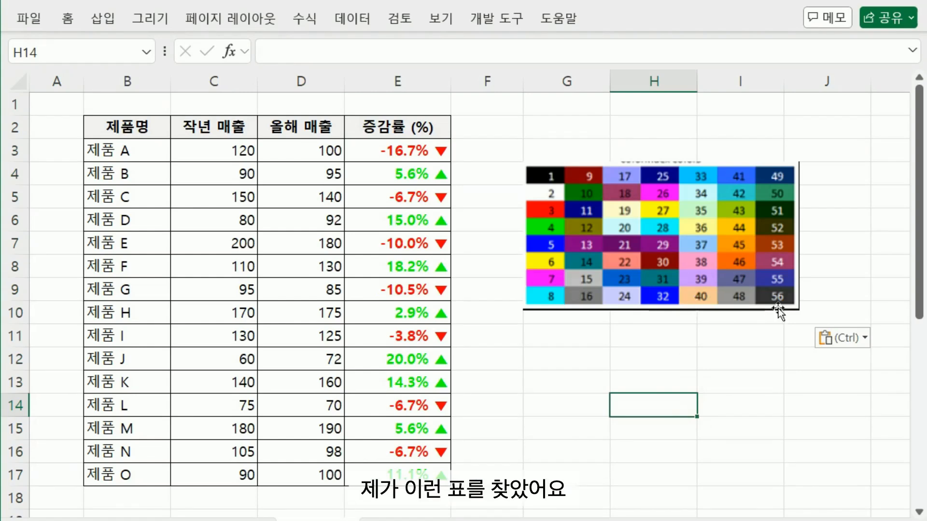
# Step: Enlarge the pasted 56-color index chart beside the table so it extends into column J and down to row 12
pyautogui.click(776, 308)
pyautogui.moveTo(798, 312); pyautogui.dragTo(765, 356)
pyautogui.click(753, 425)
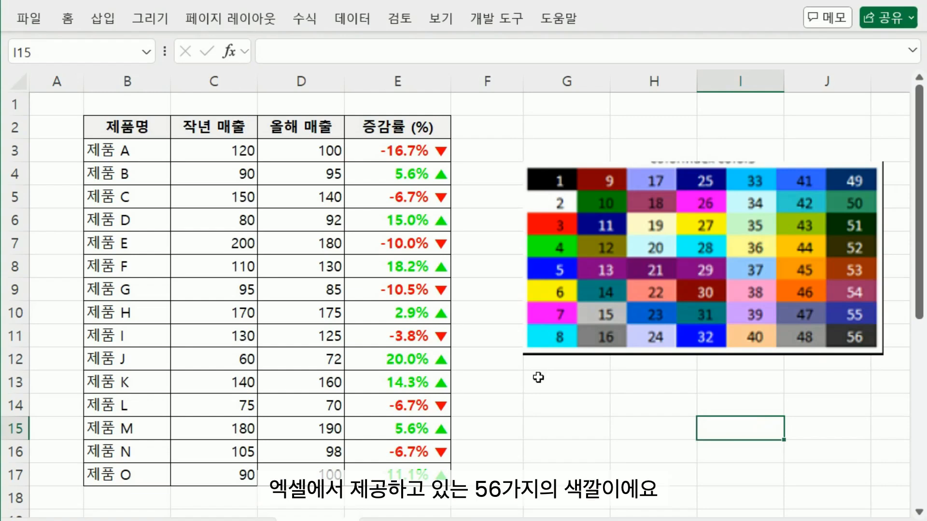
pyautogui.click(442, 265)
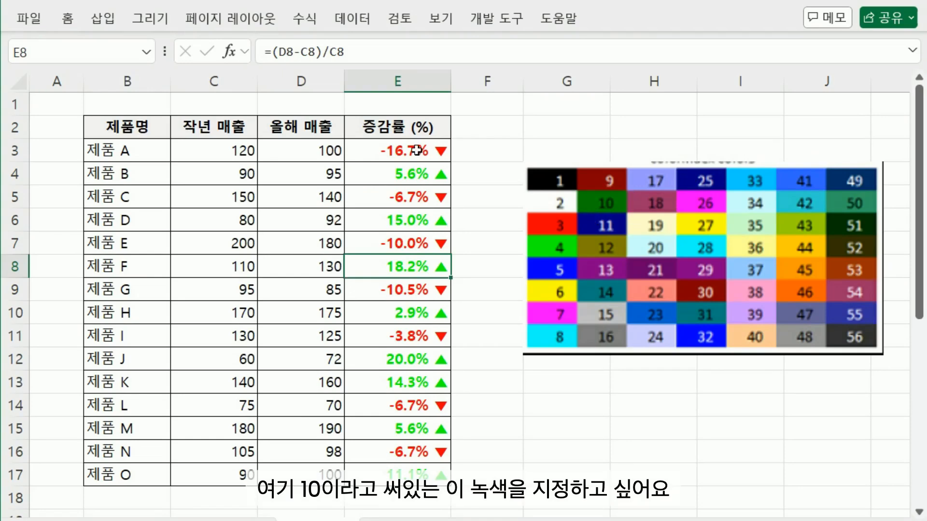
# Step: Change the positive section's color in the E3:E17 custom format to [색10], giving [색10]0.0% ▲;[빨강]-0.0% ▼;-
pyautogui.moveTo(388, 151); pyautogui.dragTo(378, 476)
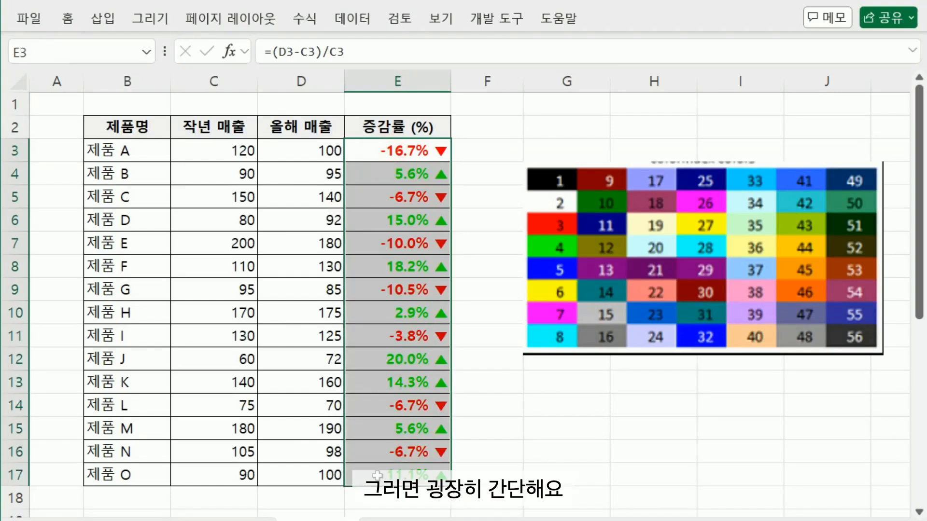
pyautogui.hotkey('ctrl', '1')
pyautogui.moveTo(587, 14); pyautogui.dragTo(137, 19)
pyautogui.click(184, 160)
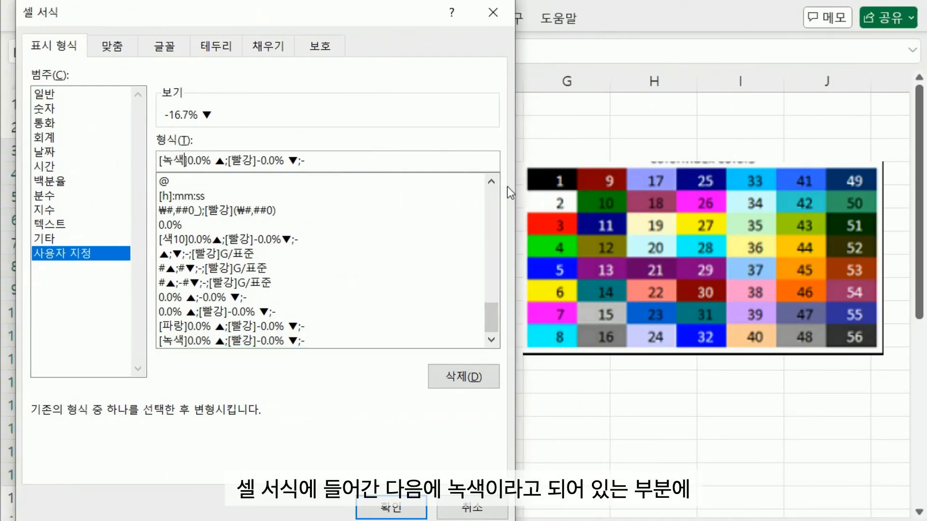
pyautogui.press('BackSpace')
pyautogui.press('BackSpace')
pyautogui.write('색')
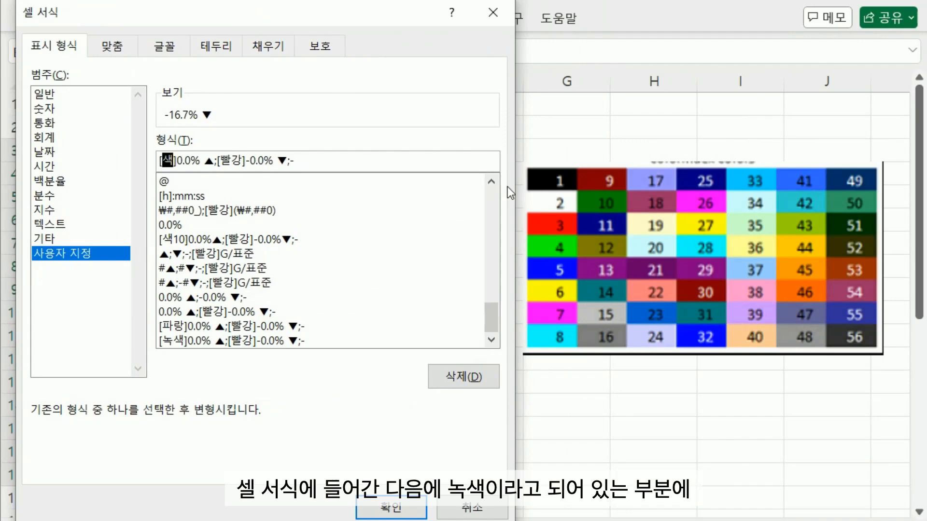
pyautogui.write('10')
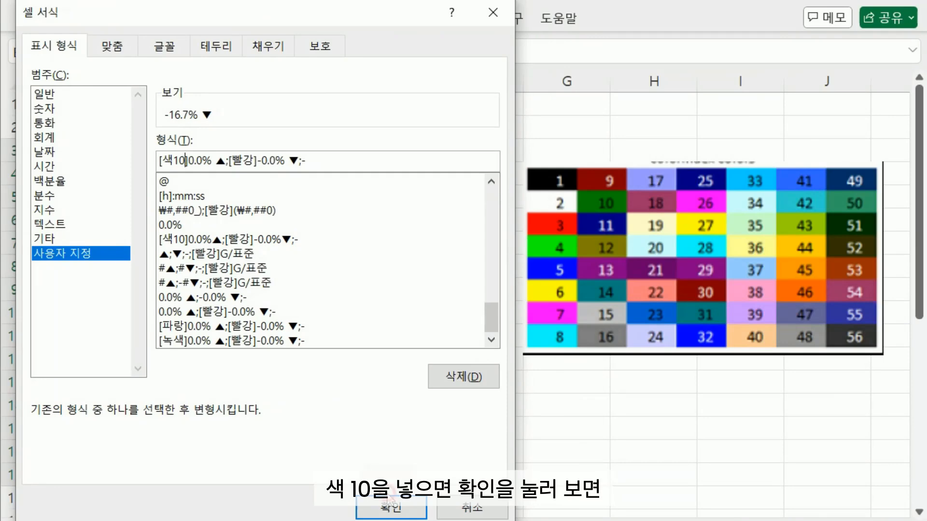
pyautogui.click(390, 507)
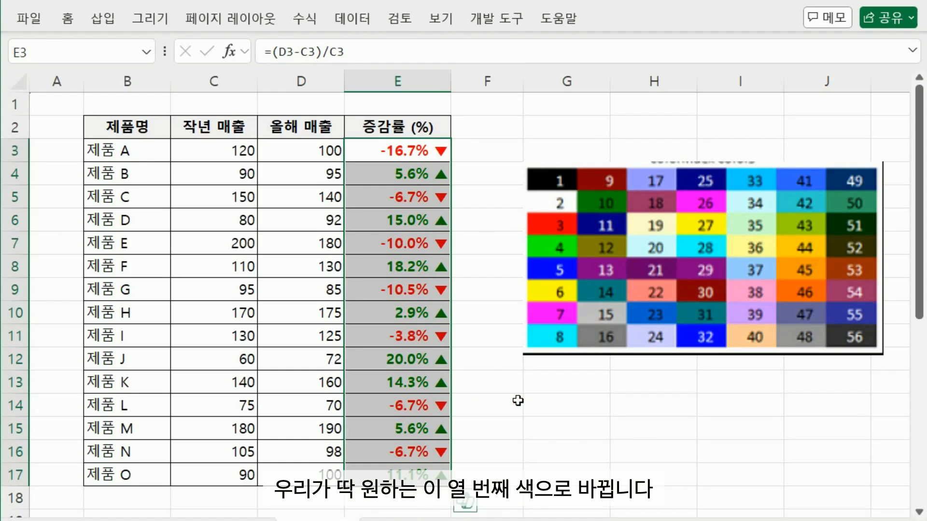
# Step: Examine the built-in custom number formats in the cell format settings of empty cell H15
pyautogui.click(658, 423)
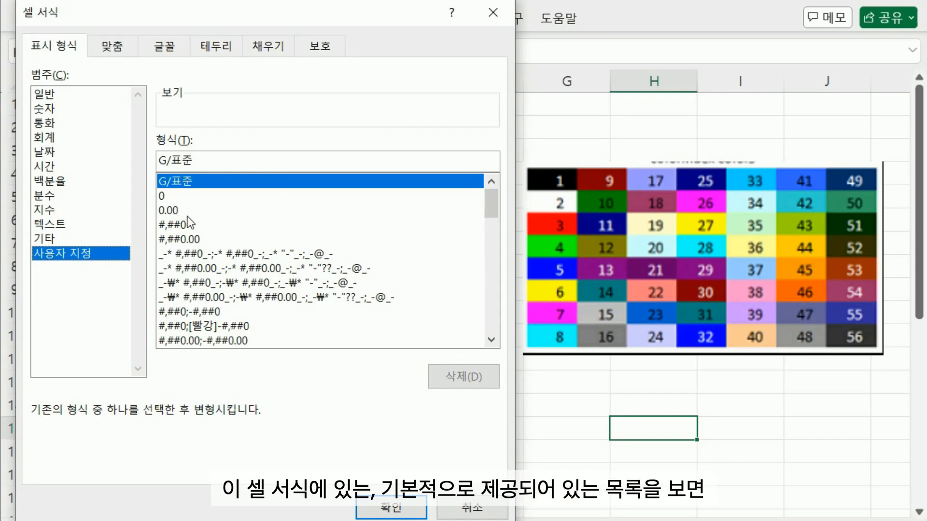
pyautogui.moveTo(491, 205)
pyautogui.mouseDown()
pyautogui.moveTo(490, 231)
pyautogui.moveTo(490, 216)
pyautogui.mouseUp()
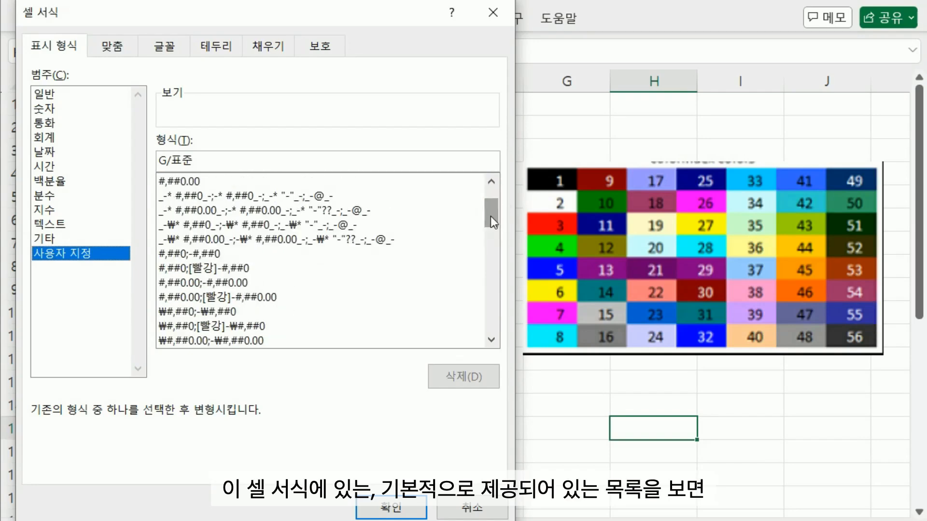